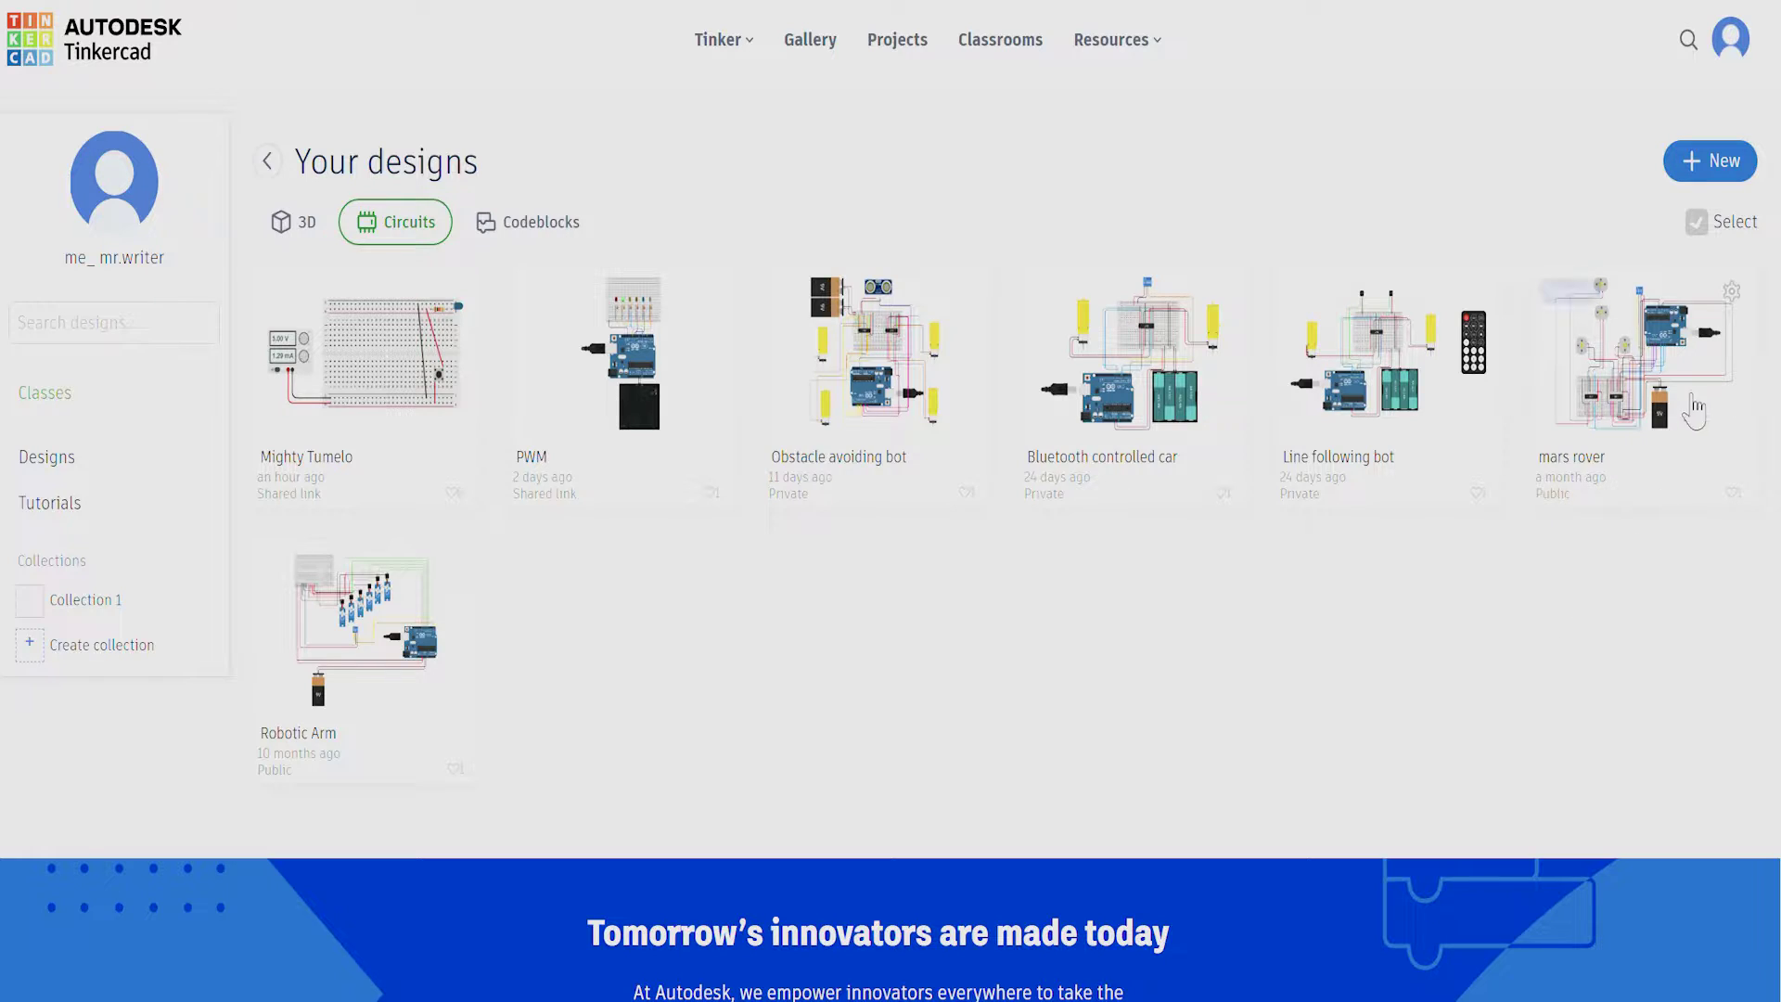
Create a new circuit design and place a small breadboard on the canvas.
click(1752, 165)
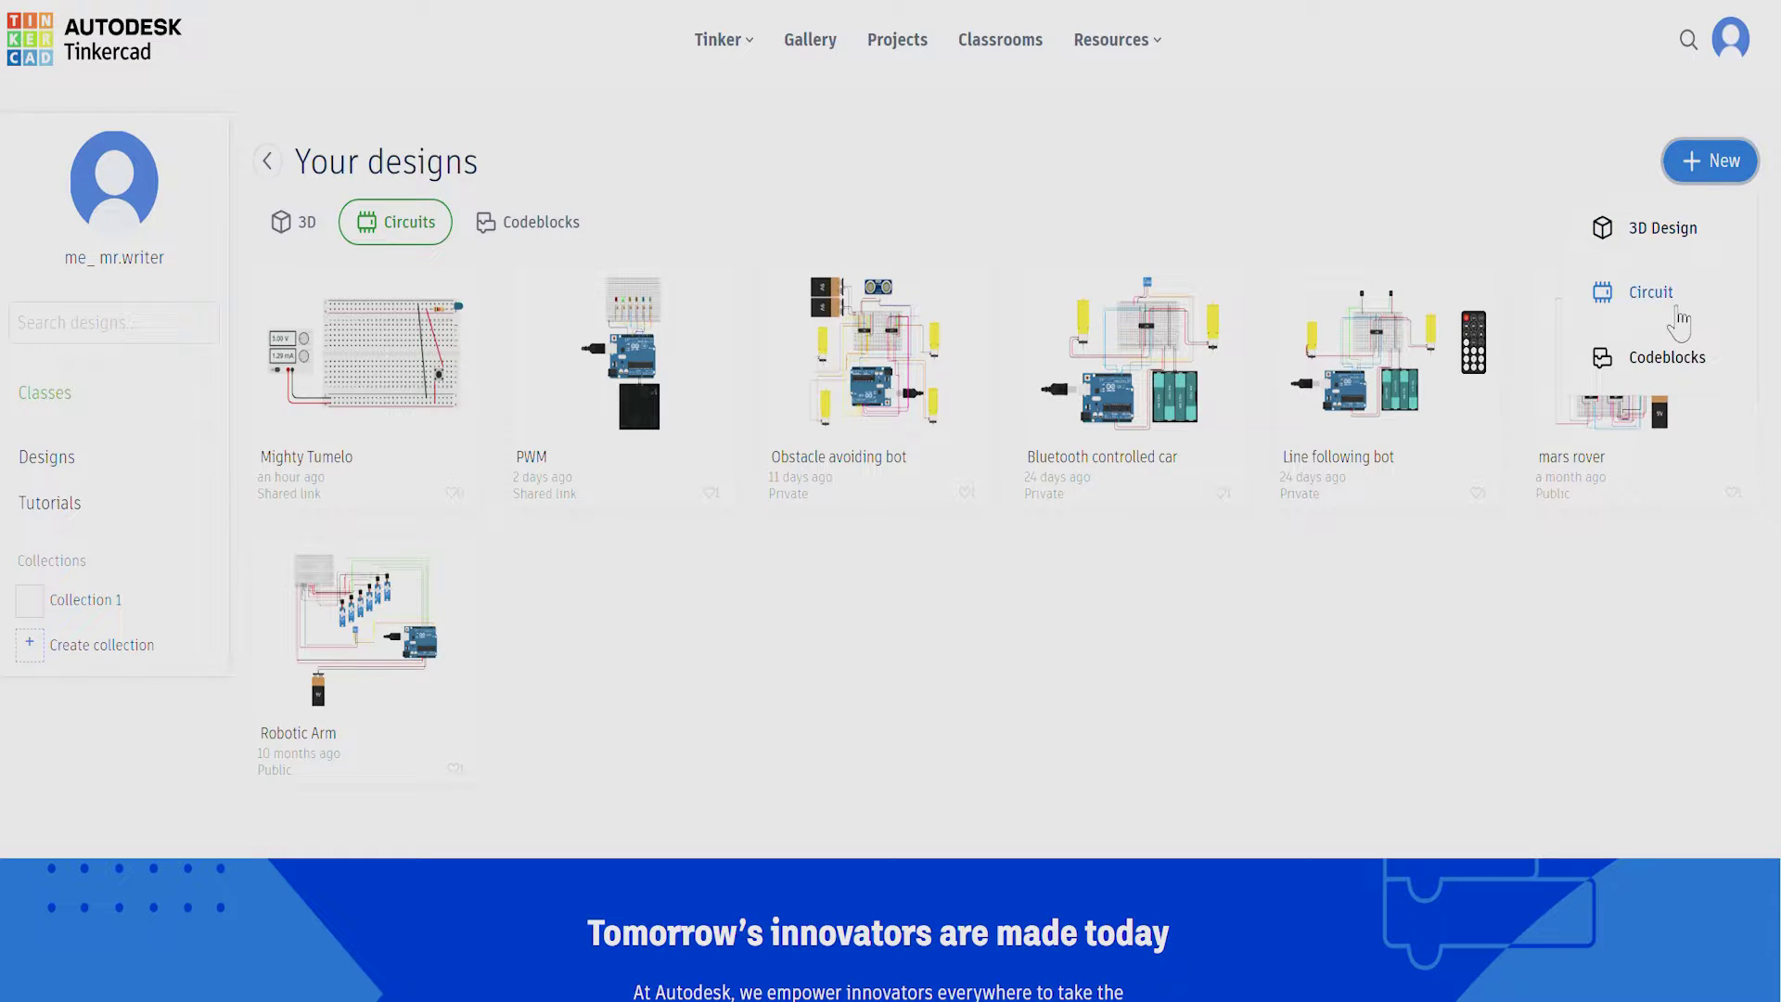
click(1678, 310)
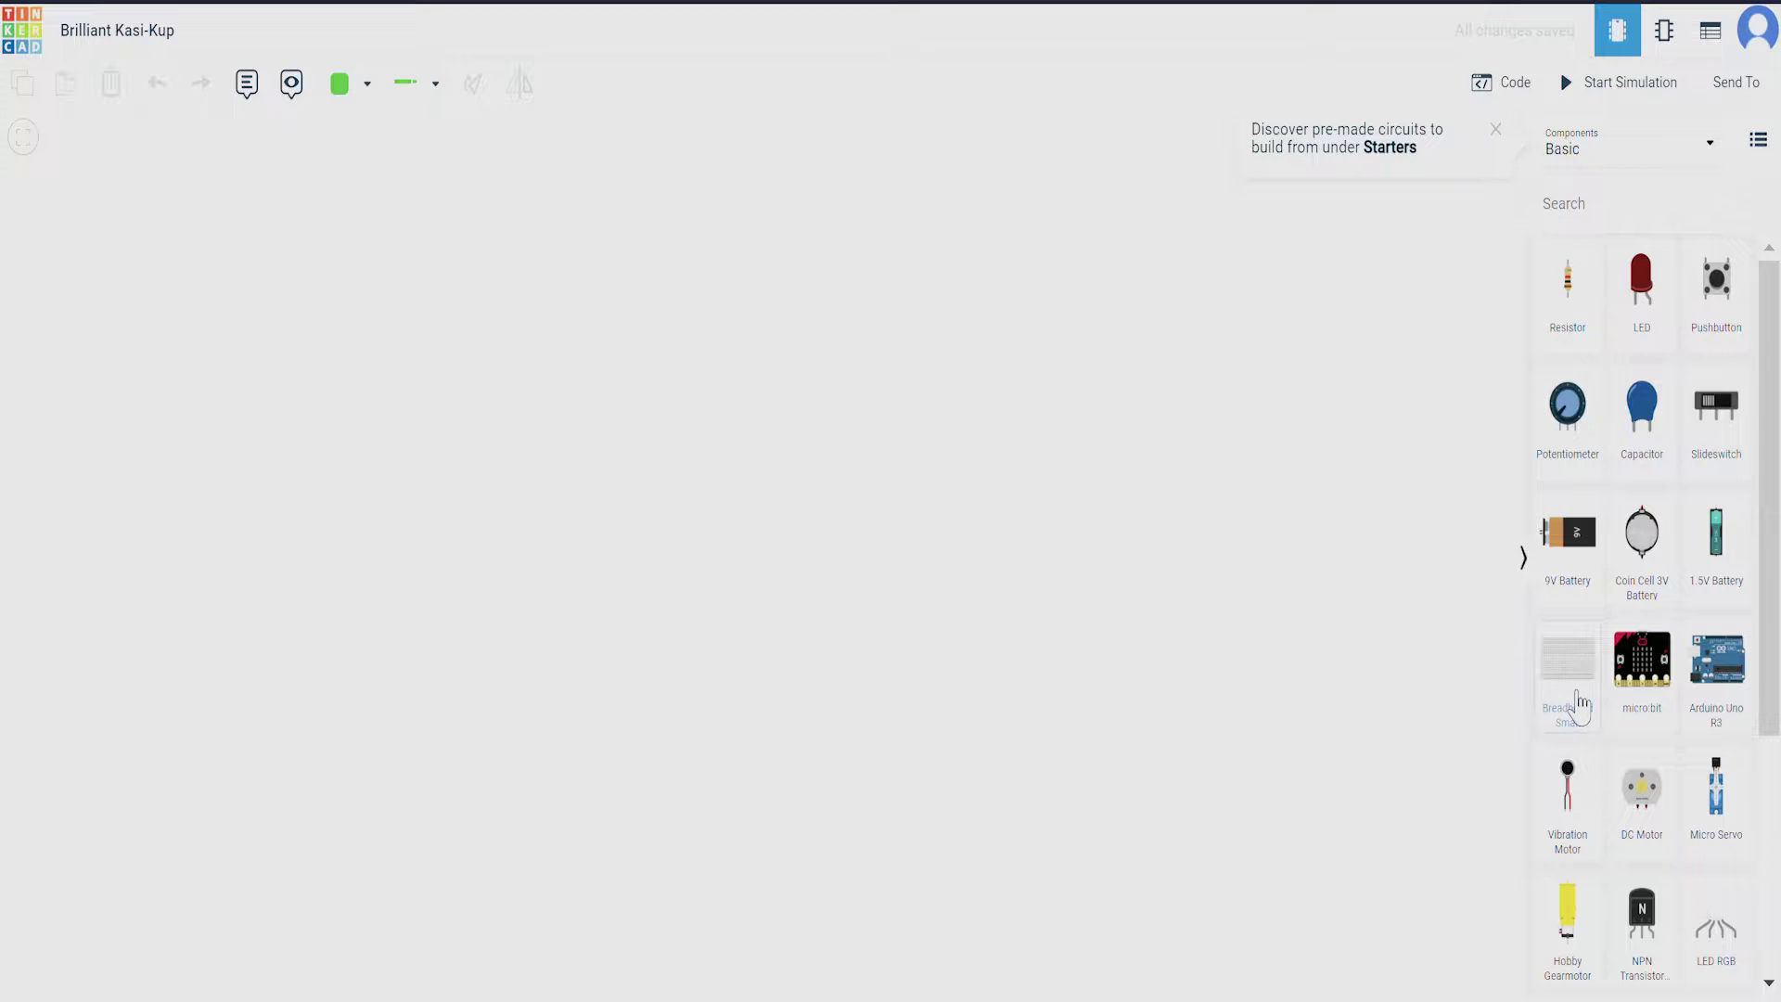
drag(1580, 702, 775, 636)
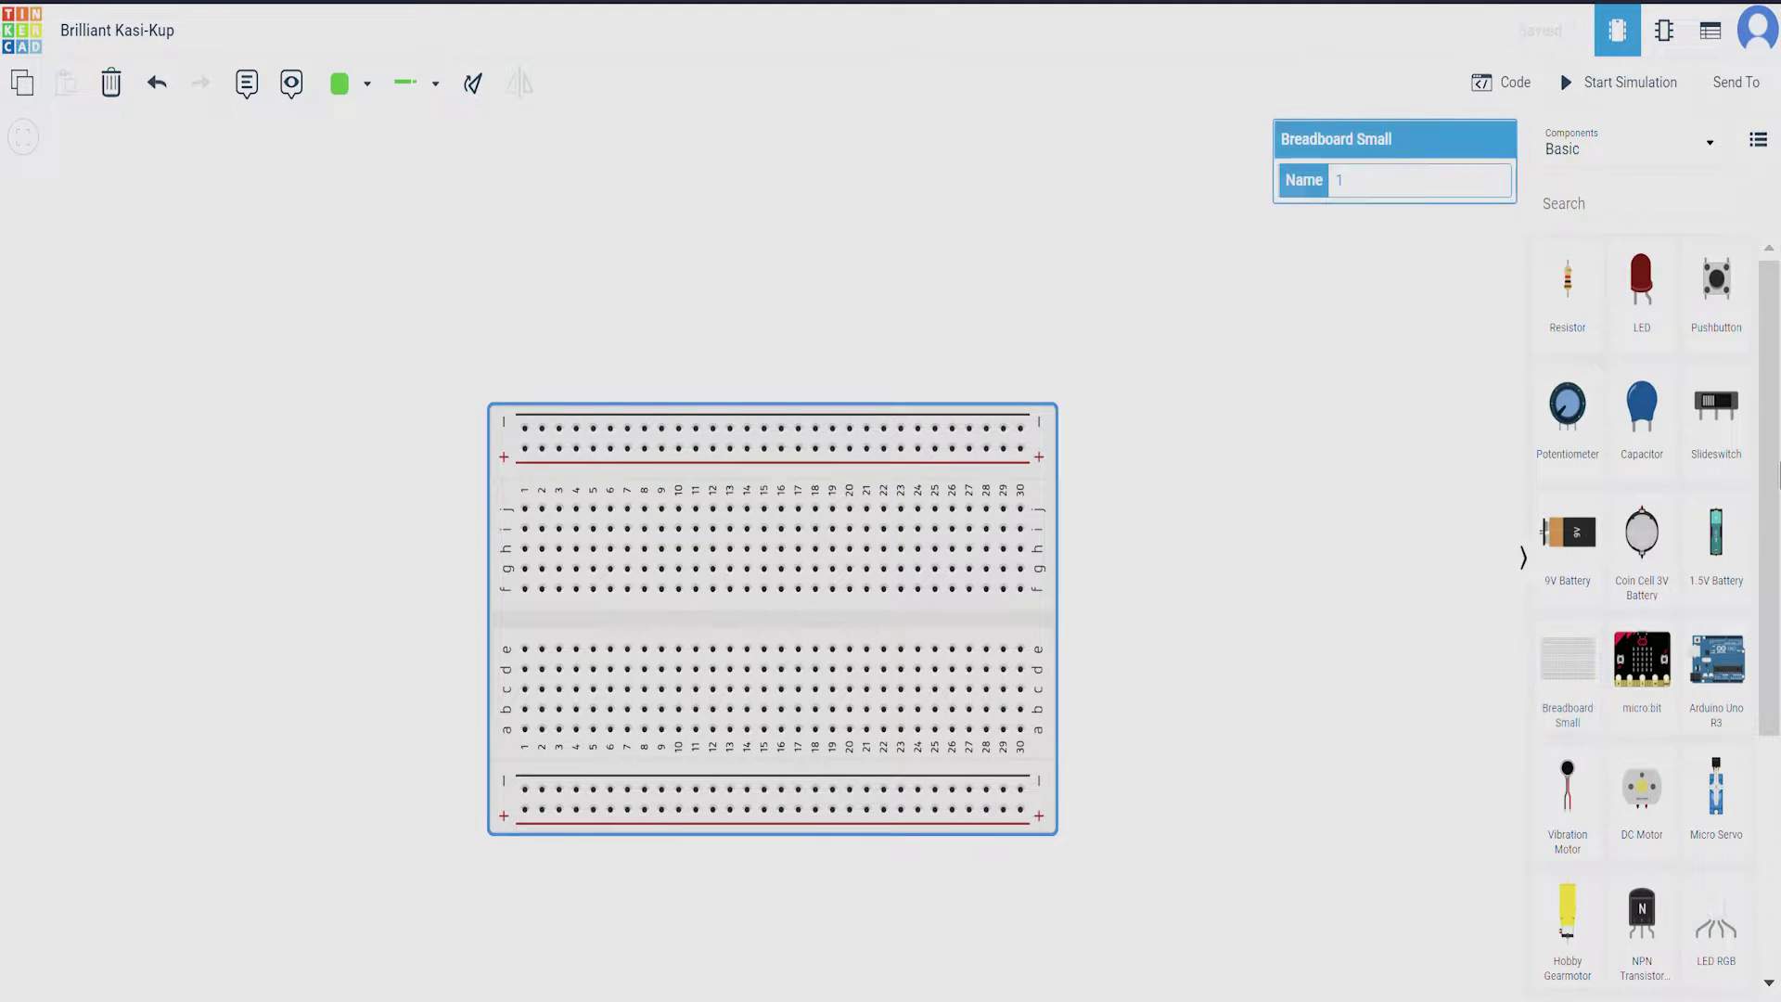
Add an LED, rotate it horizontal, and seat it at the breadboard's top-left corner.
drag(1642, 283, 480, 365)
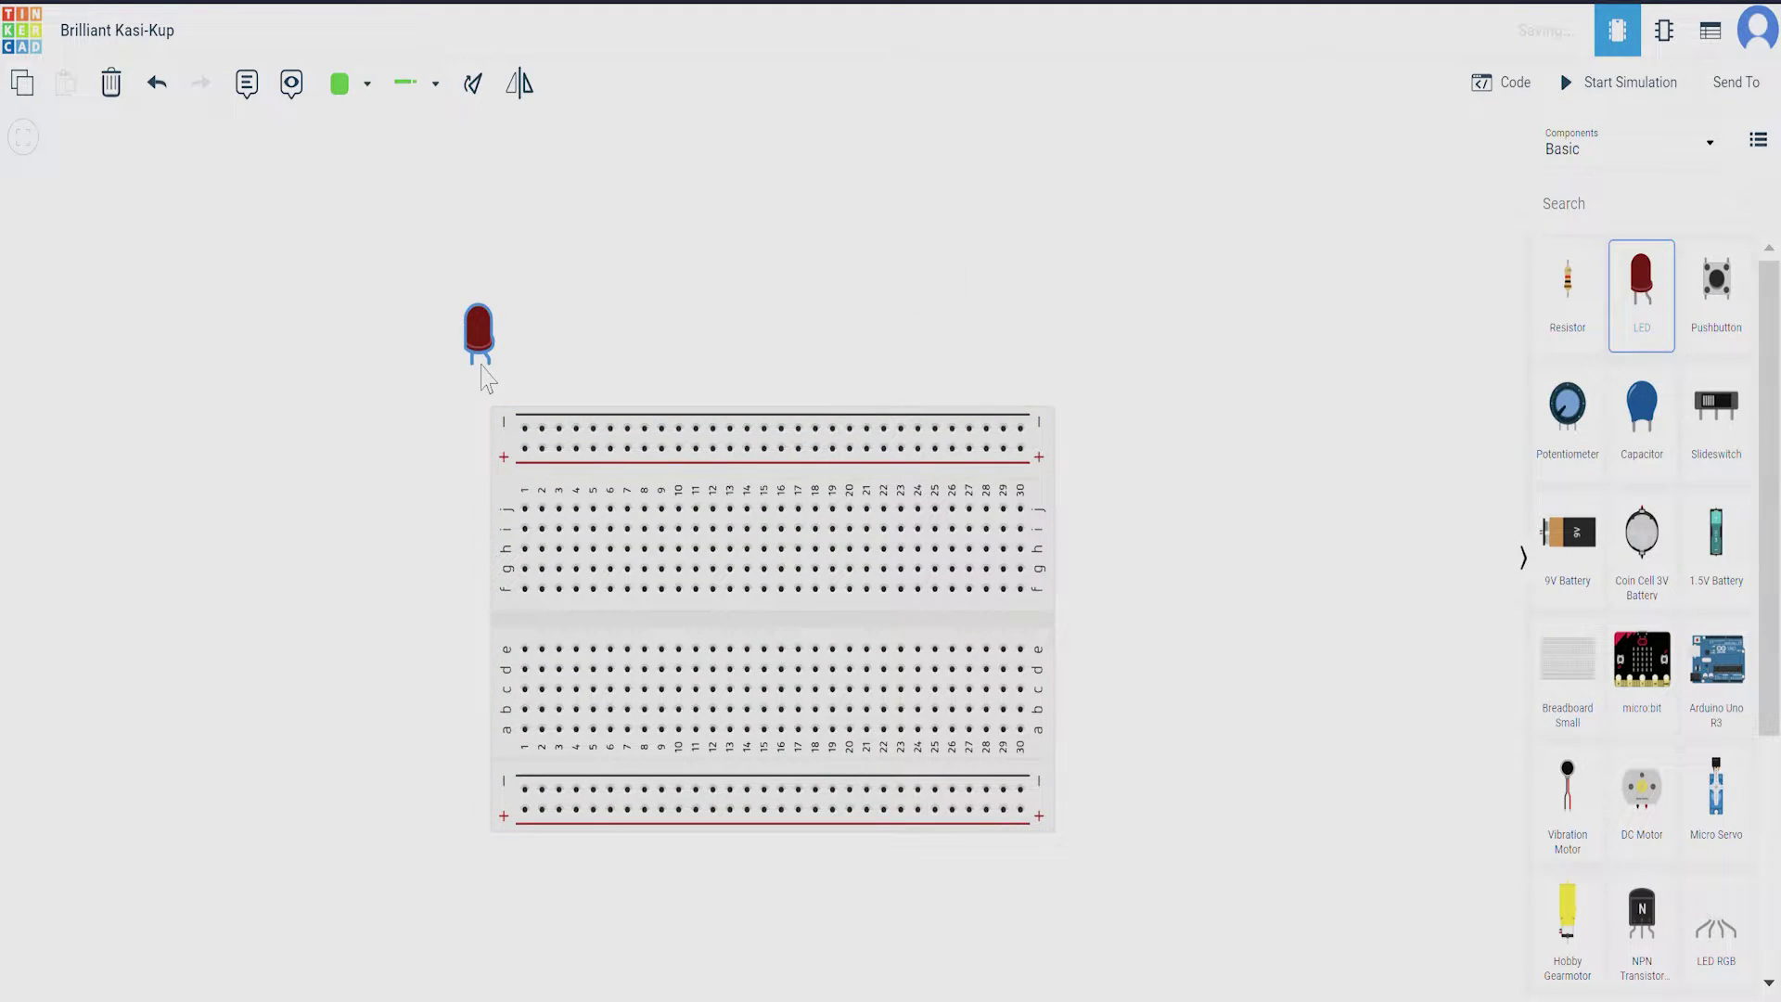
click(506, 93)
click(503, 93)
click(500, 93)
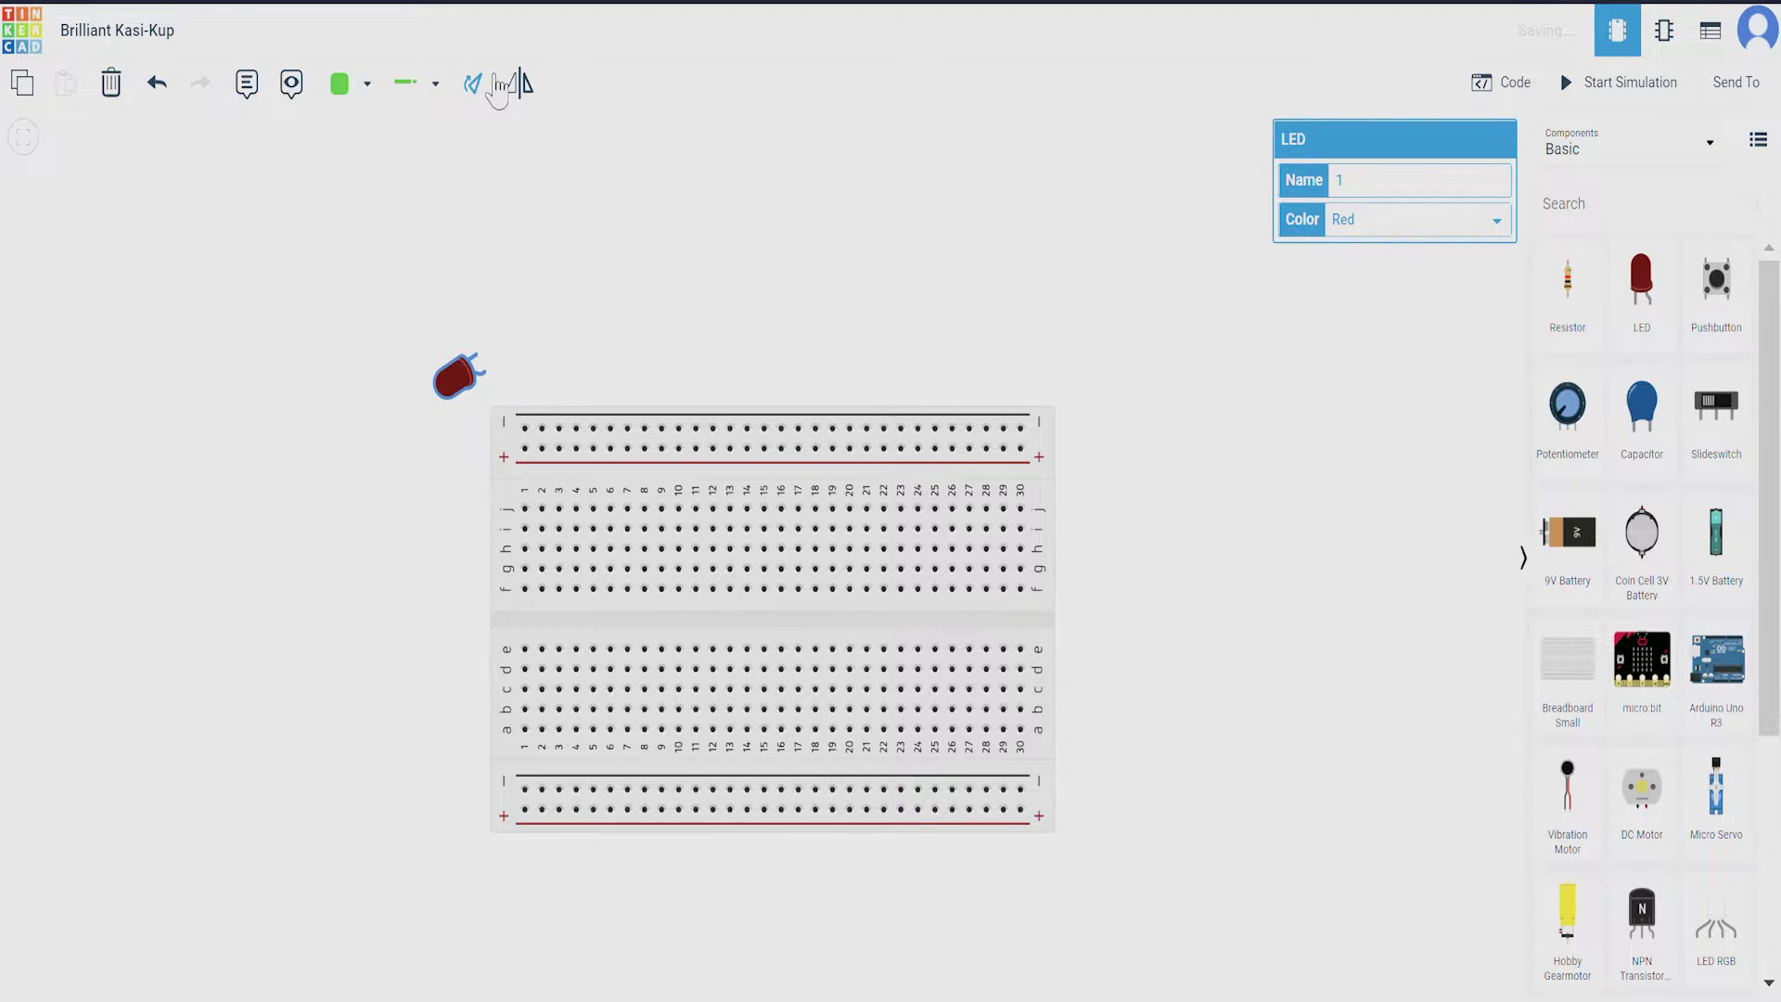
click(499, 93)
drag(470, 366, 510, 461)
Add a horizontal 1 kΩ resistor on the breadboard's top power rail.
drag(1578, 330, 722, 306)
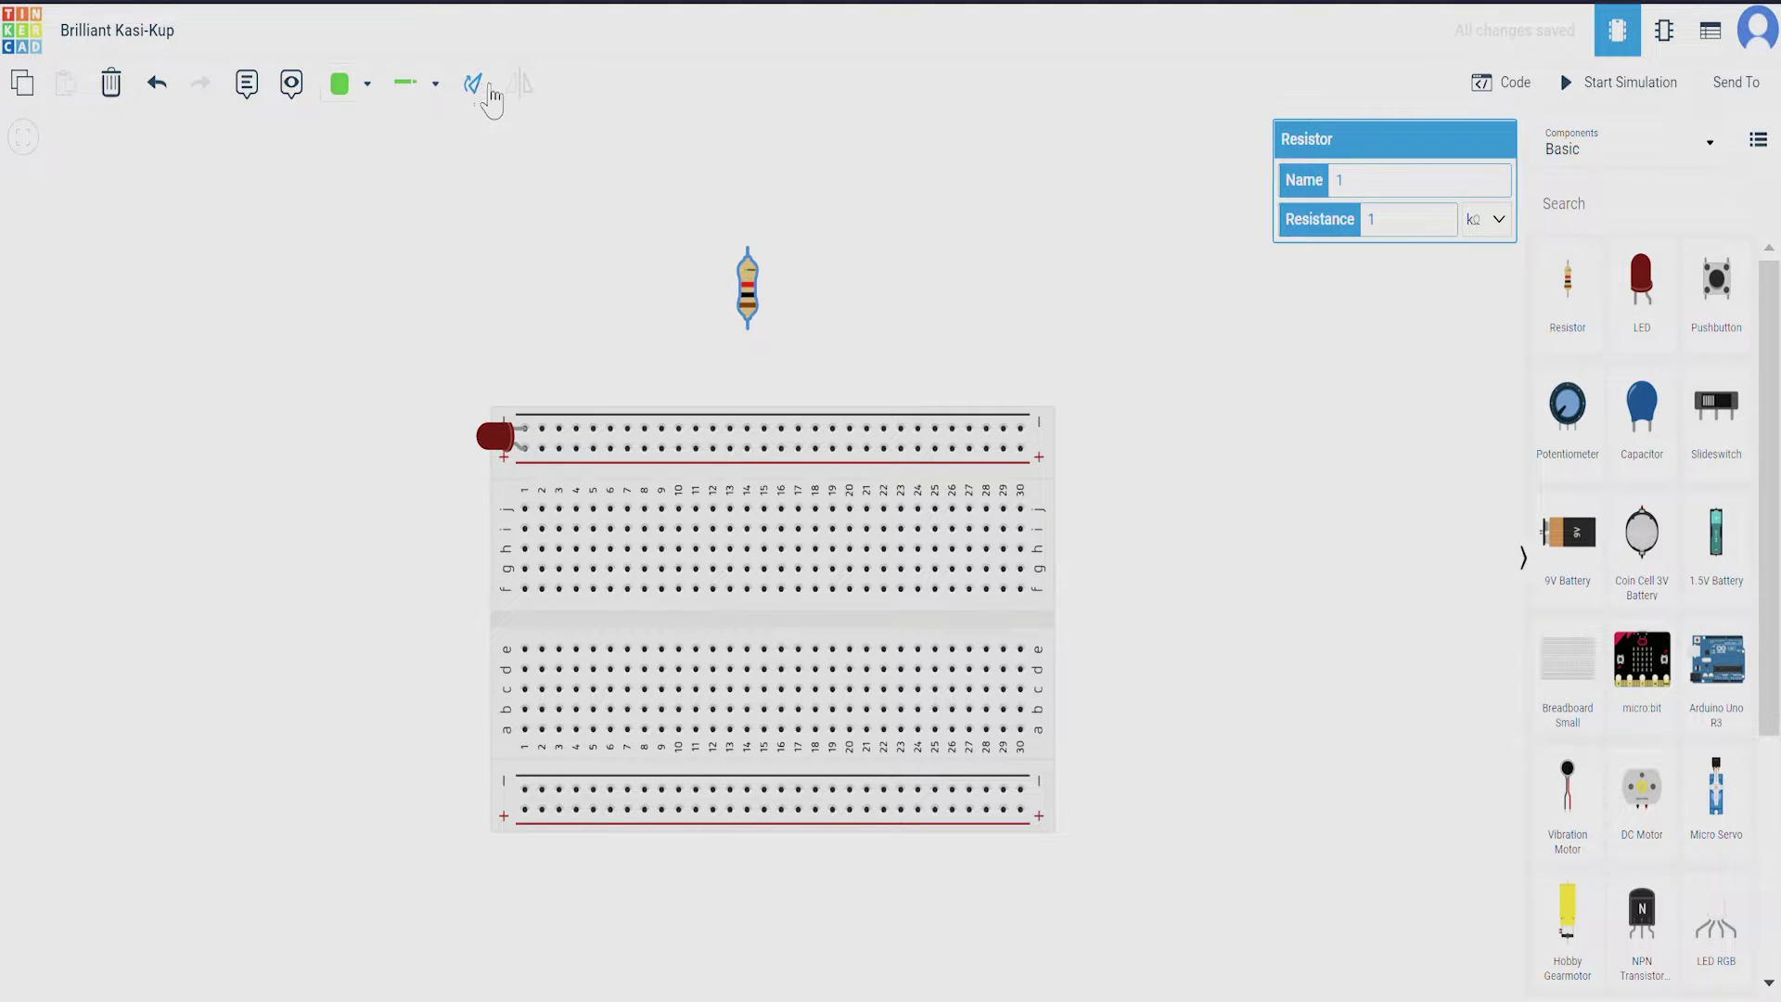
click(474, 83)
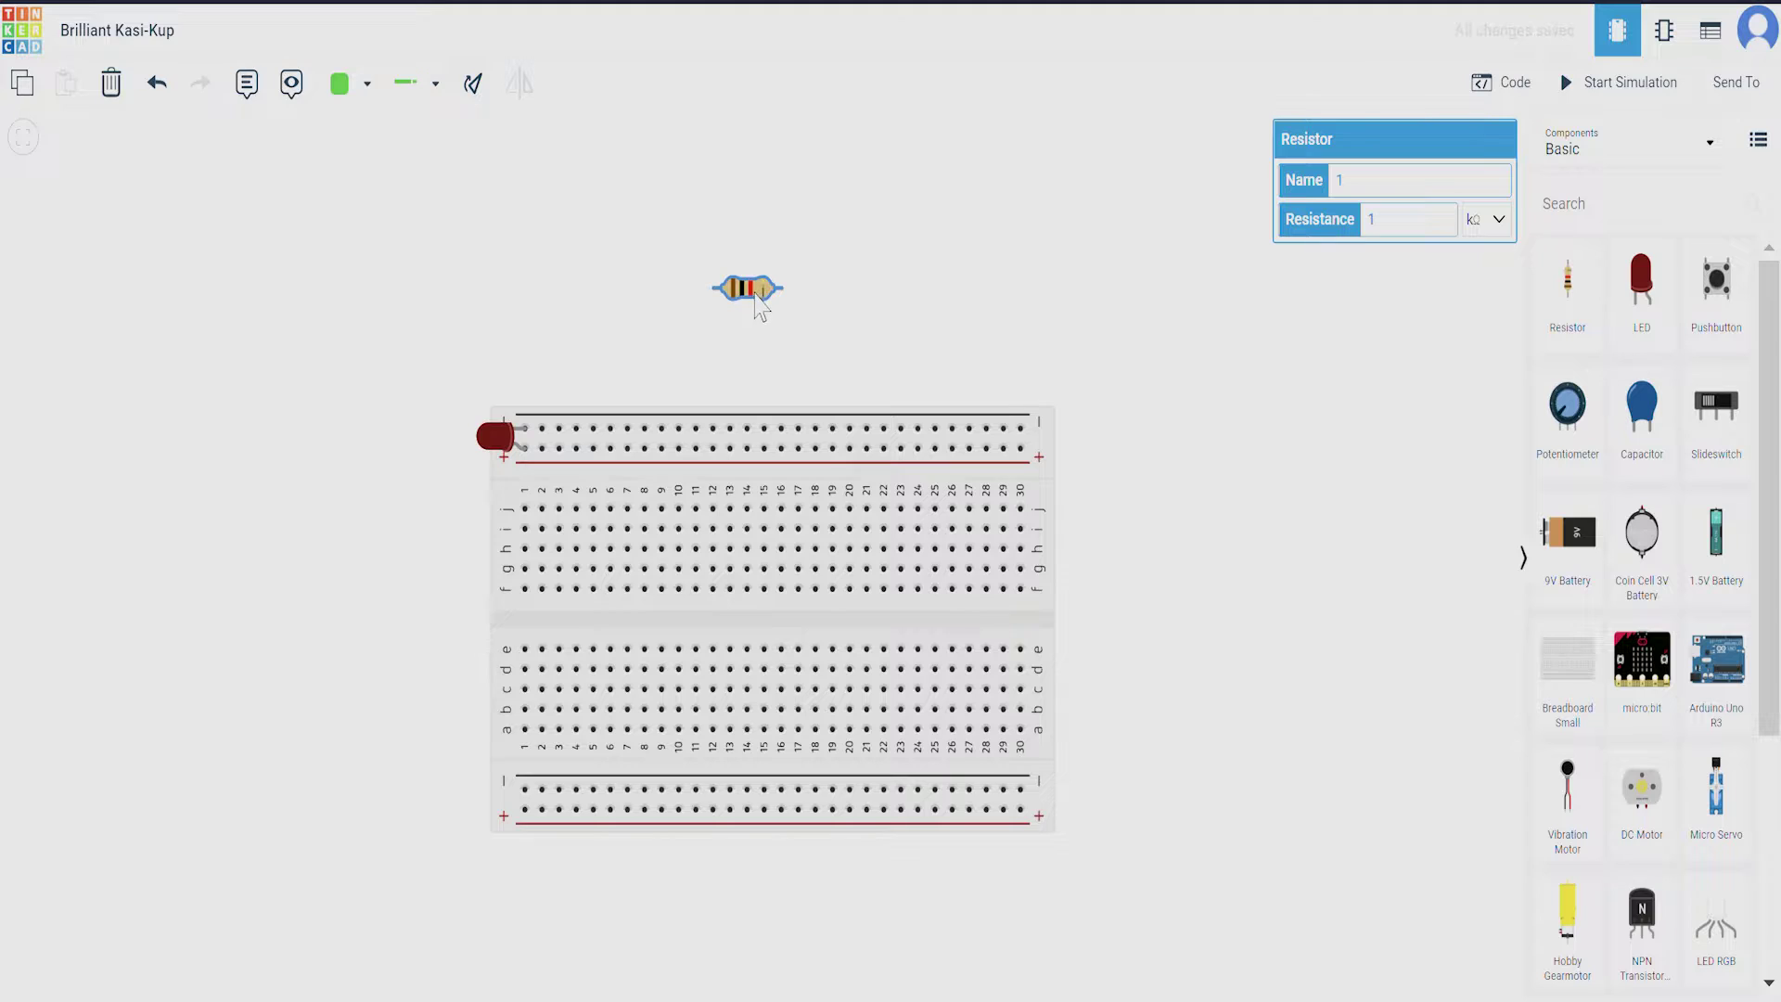
drag(755, 291, 583, 459)
click(1316, 417)
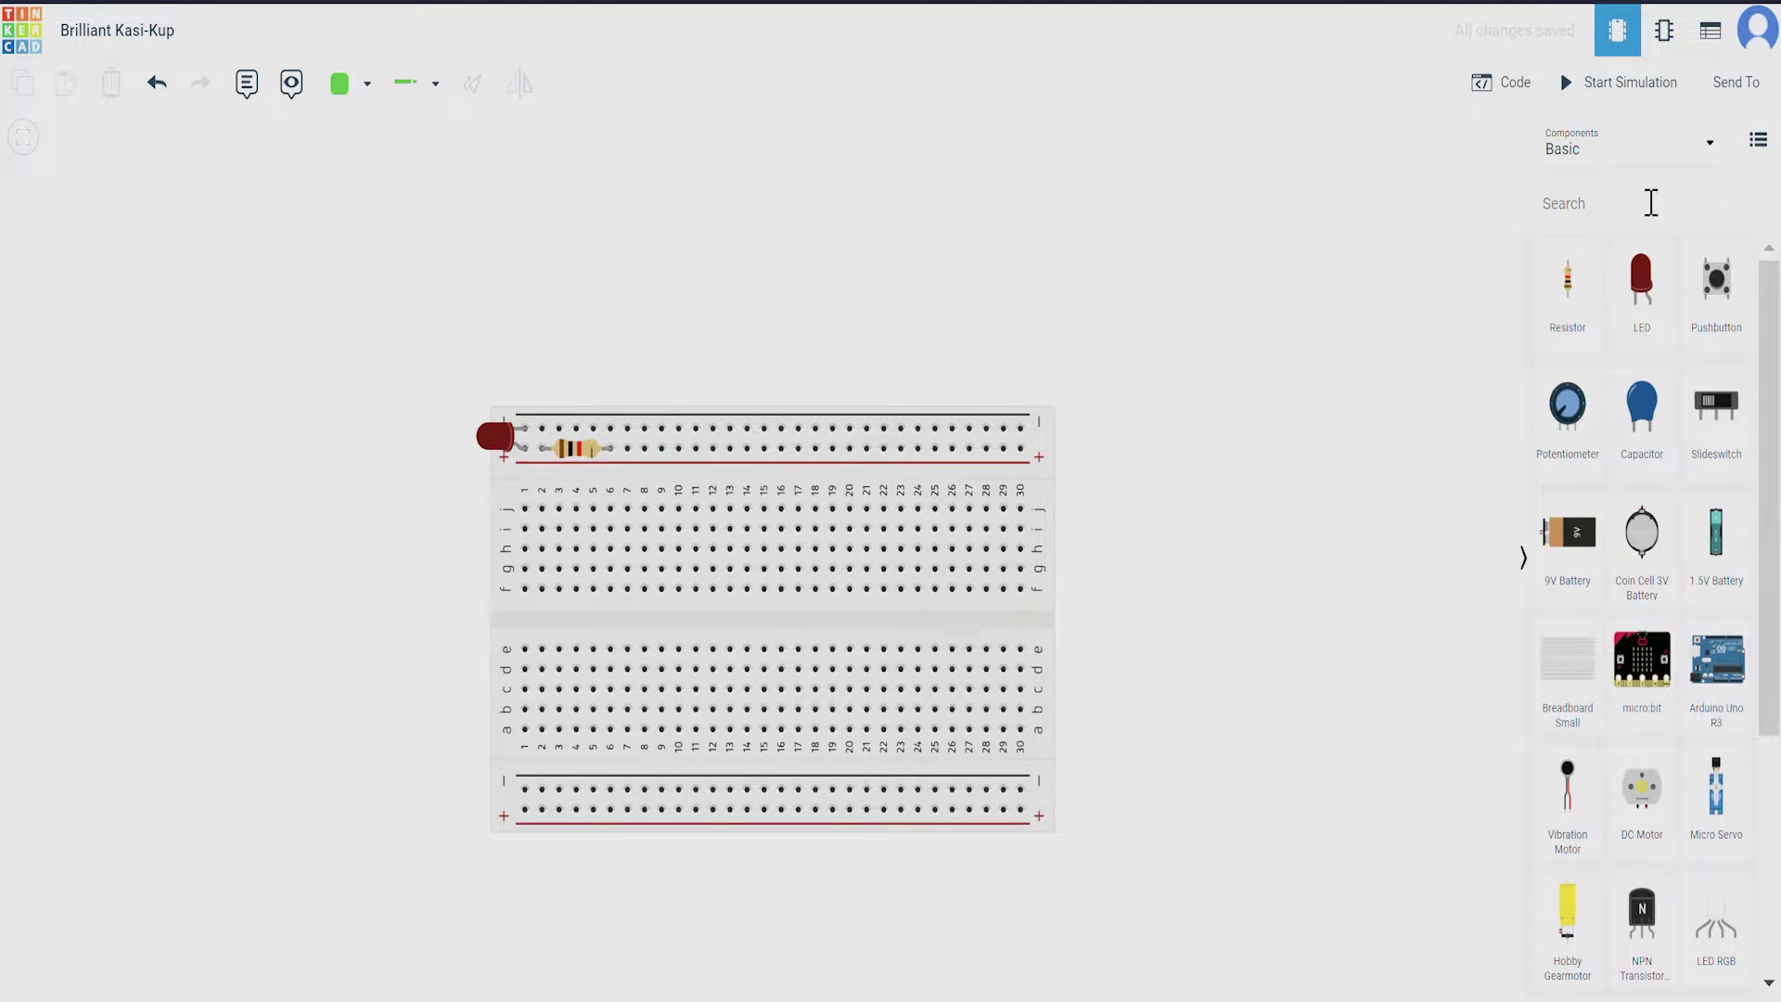
Find the NPN transistor via 'npn' and seat it at the breadboard's top right.
click(1623, 215)
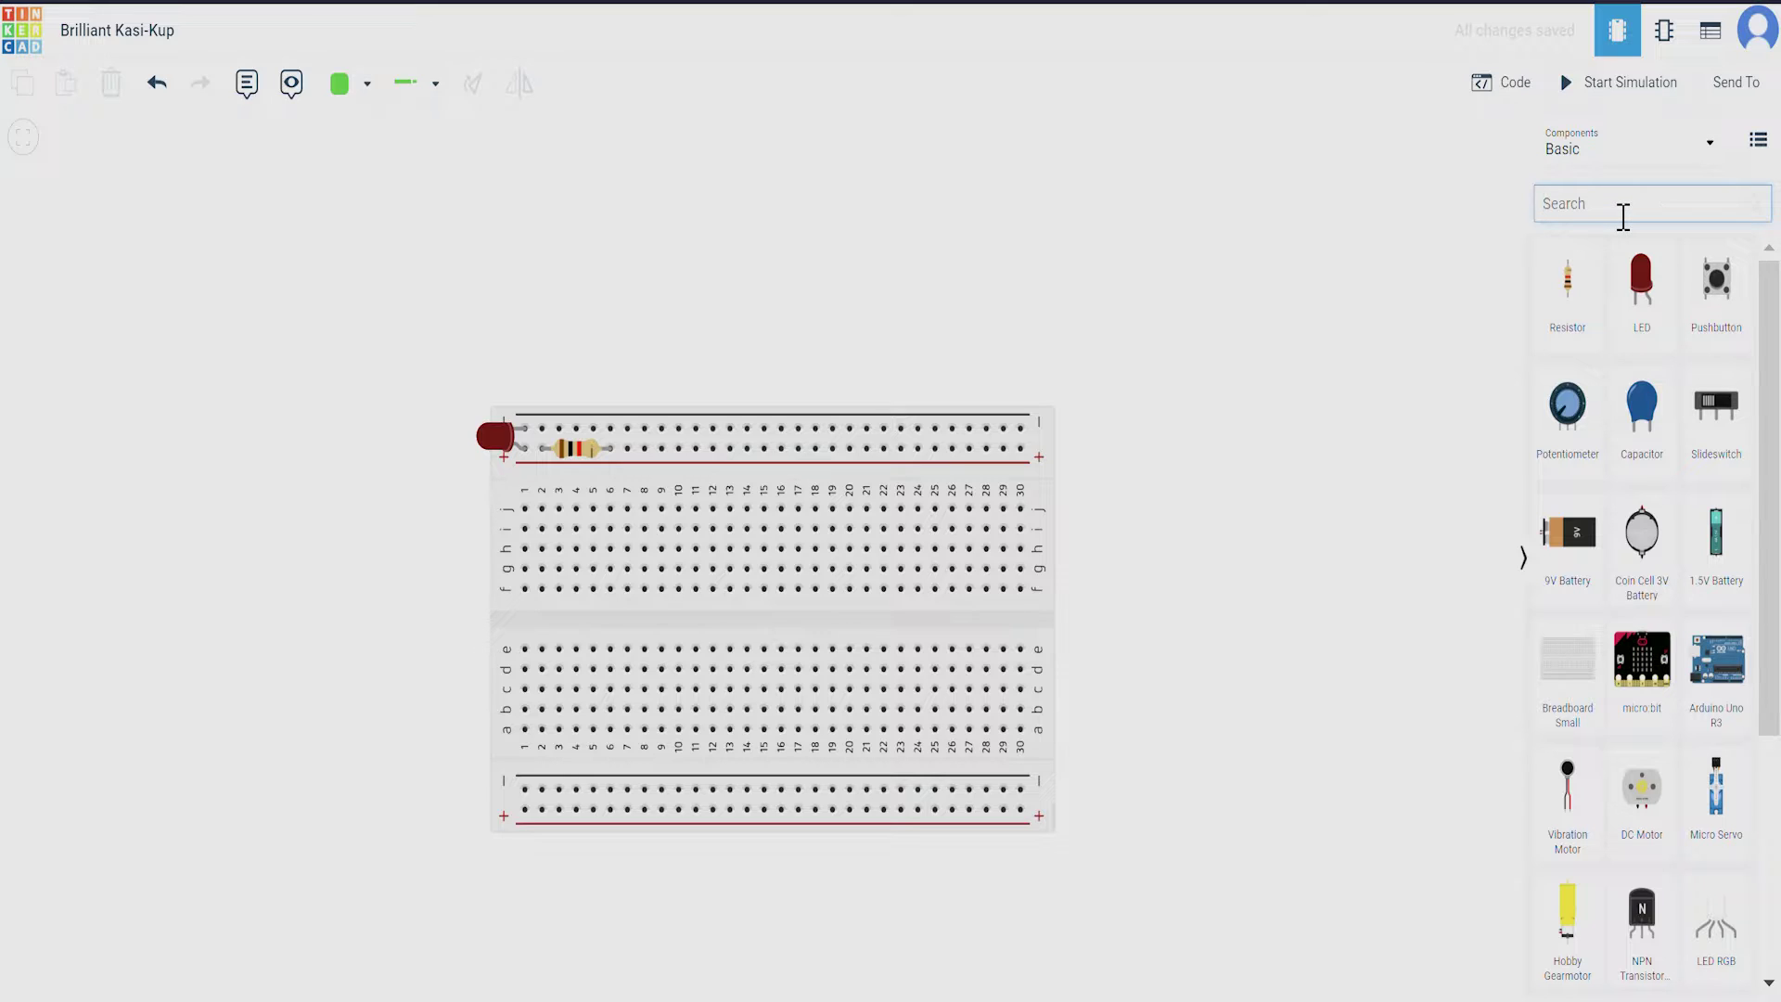
text(npn)
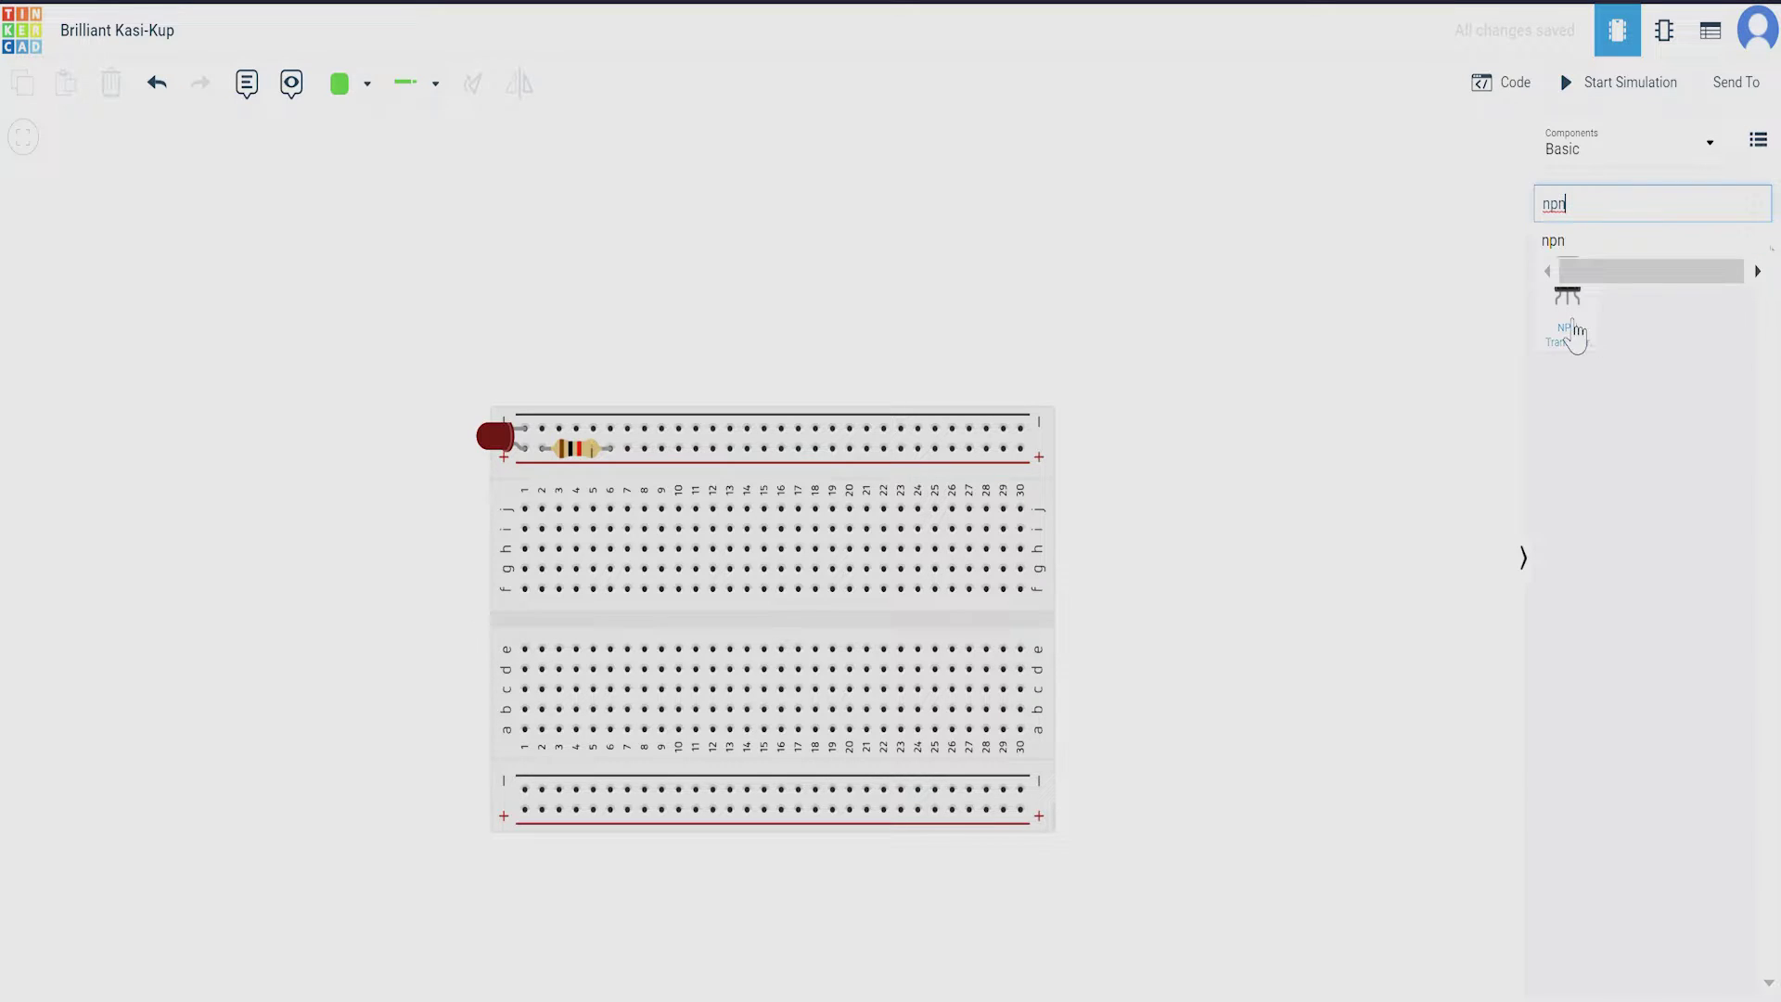
drag(1568, 283, 1009, 534)
click(1153, 457)
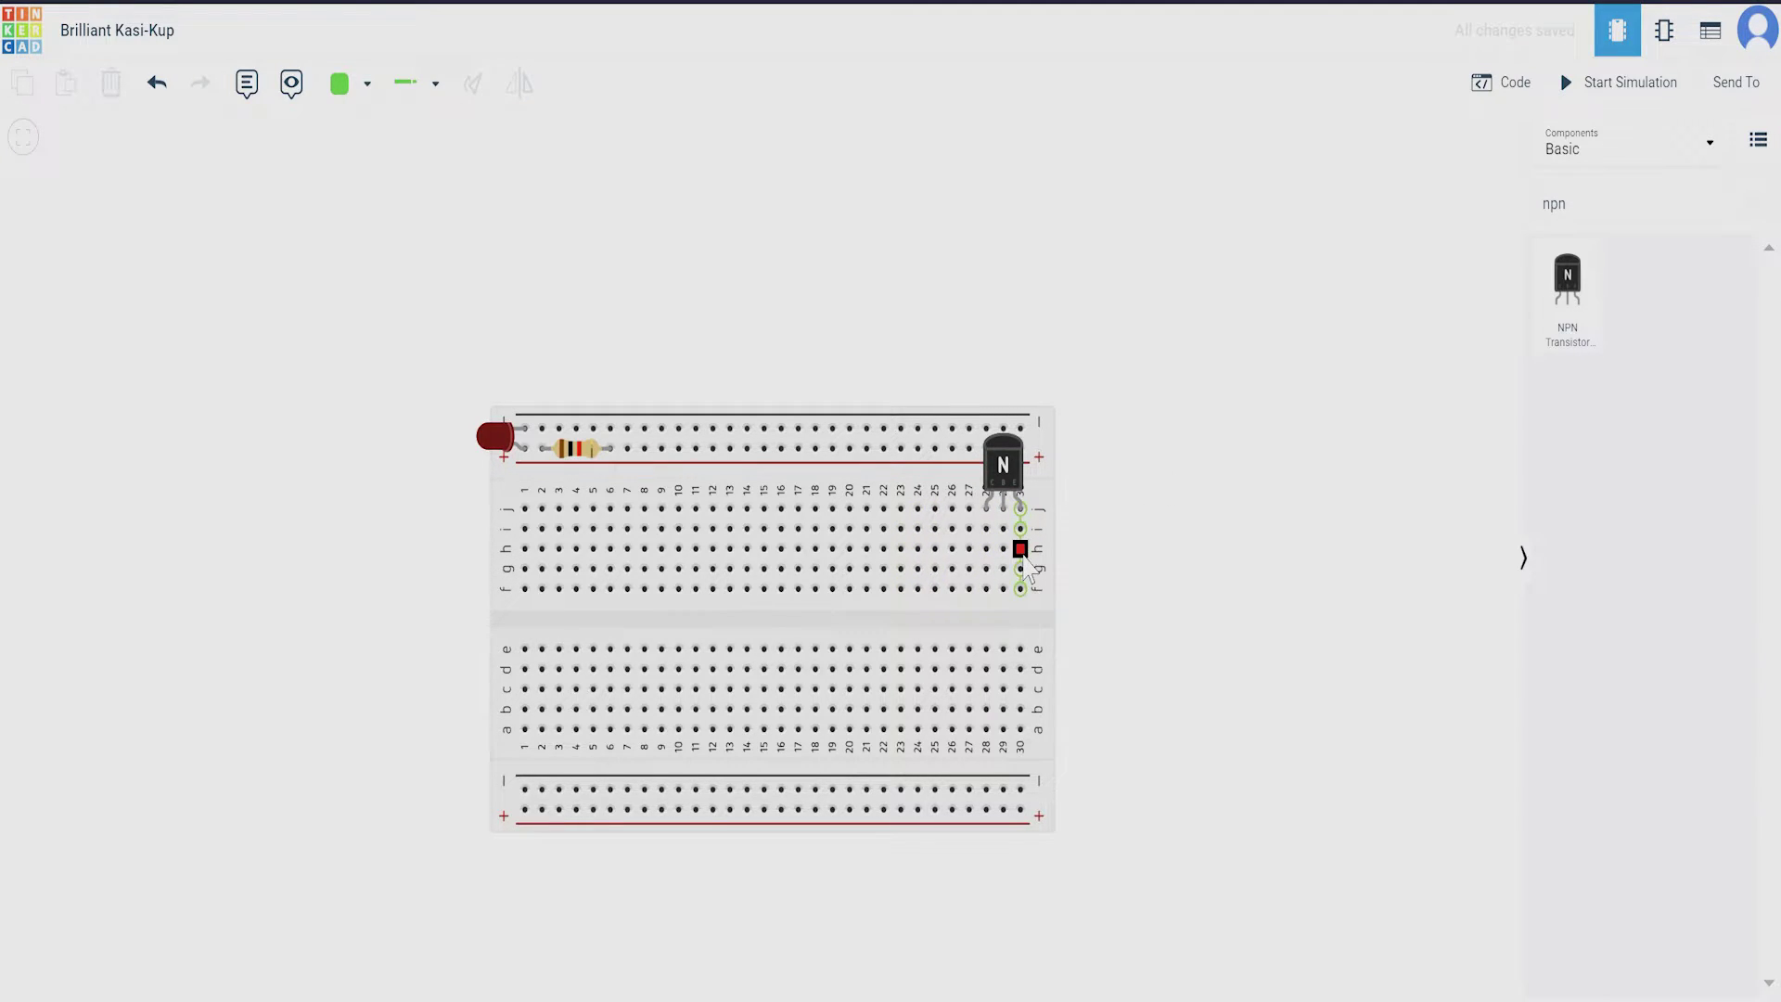
Draw wires from g30 to b30 and from g29 to b29.
click(1021, 569)
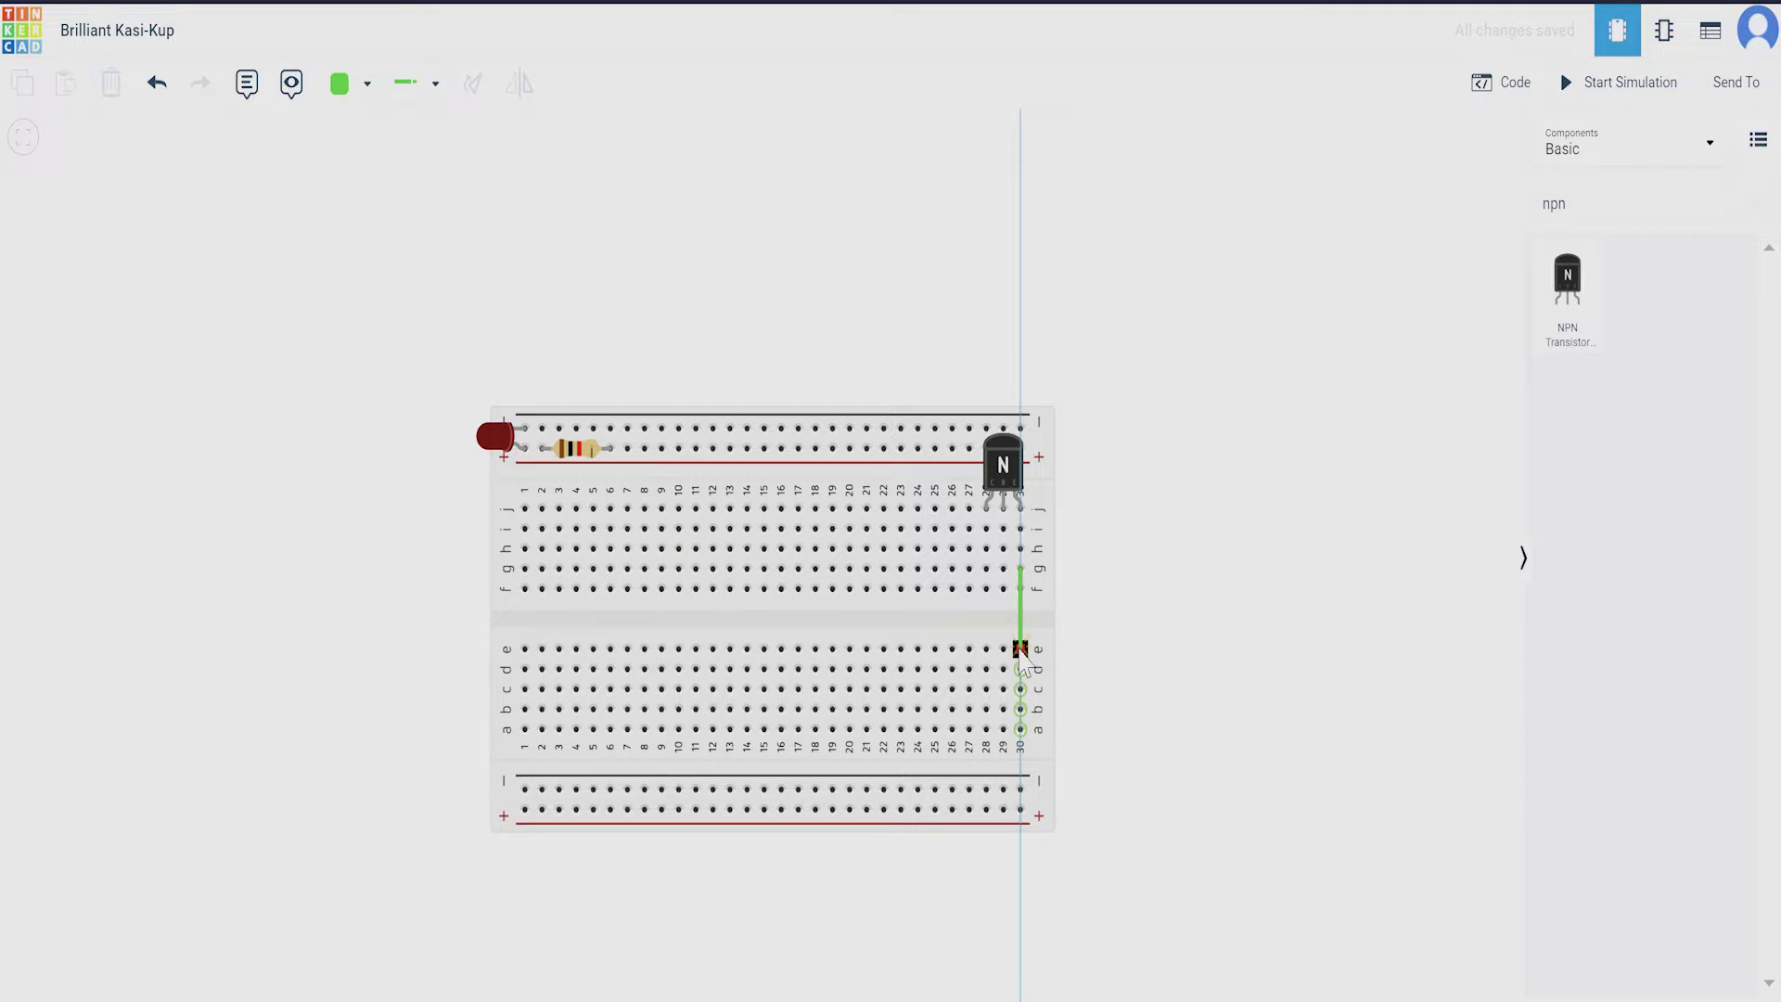
click(1020, 710)
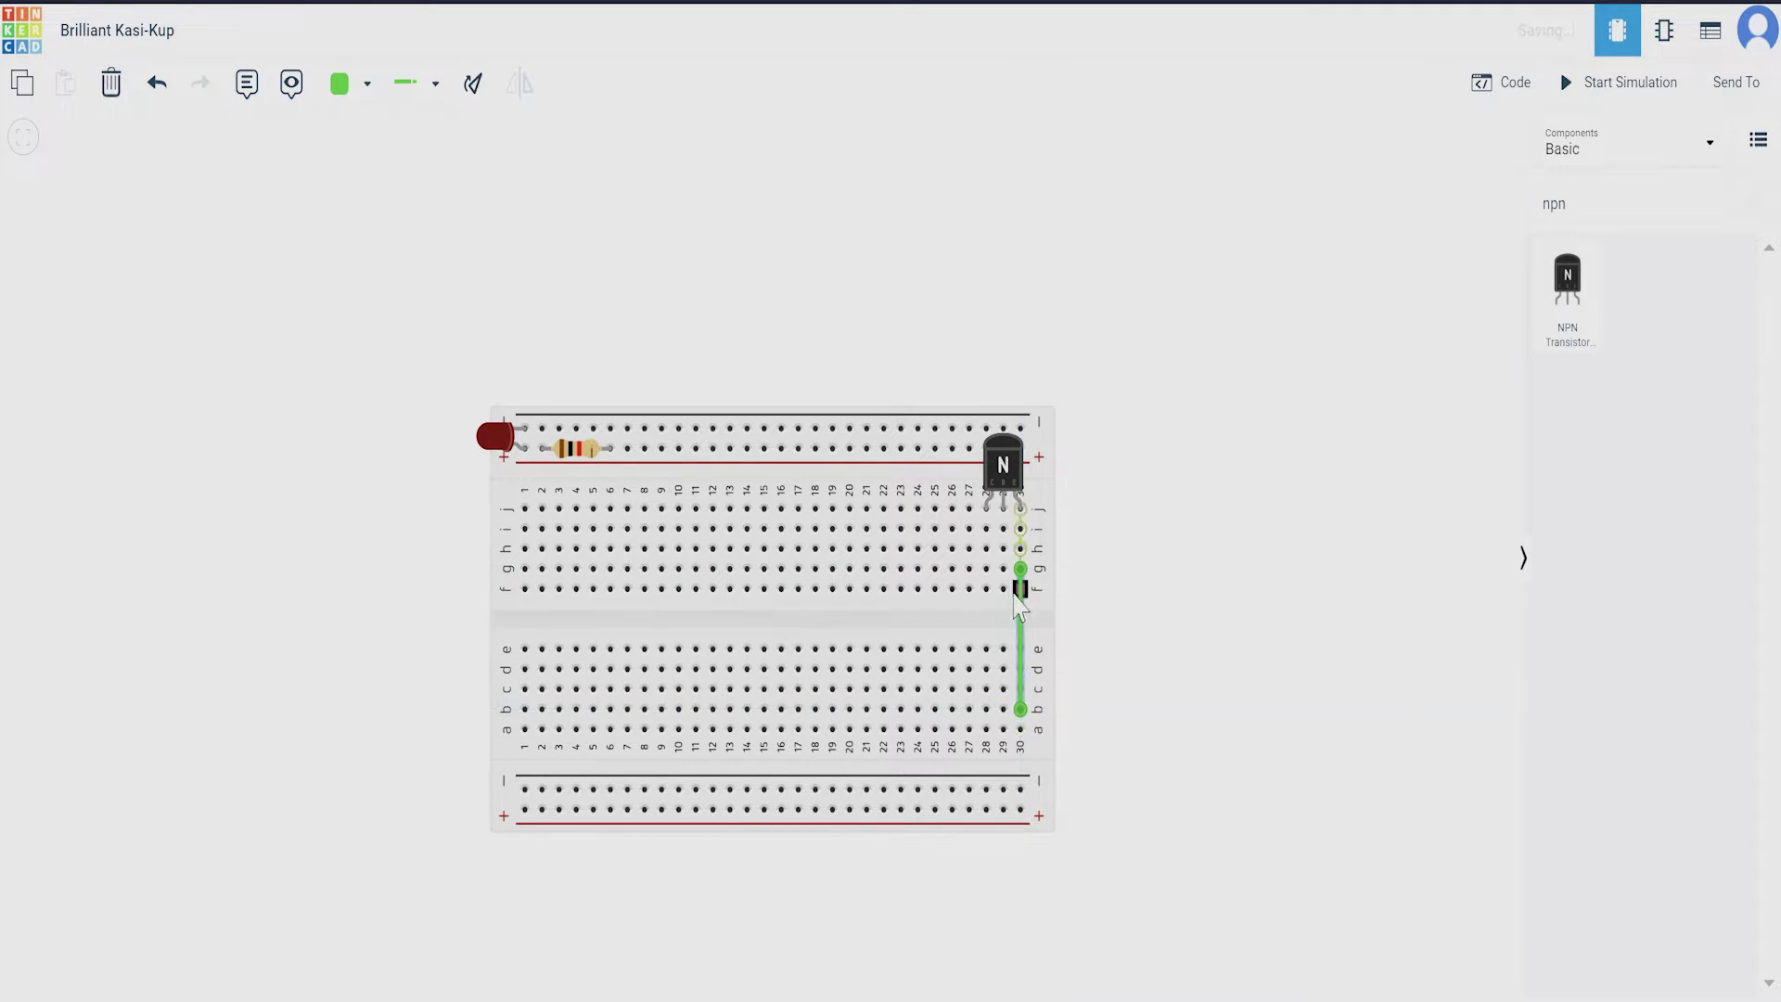
click(1003, 568)
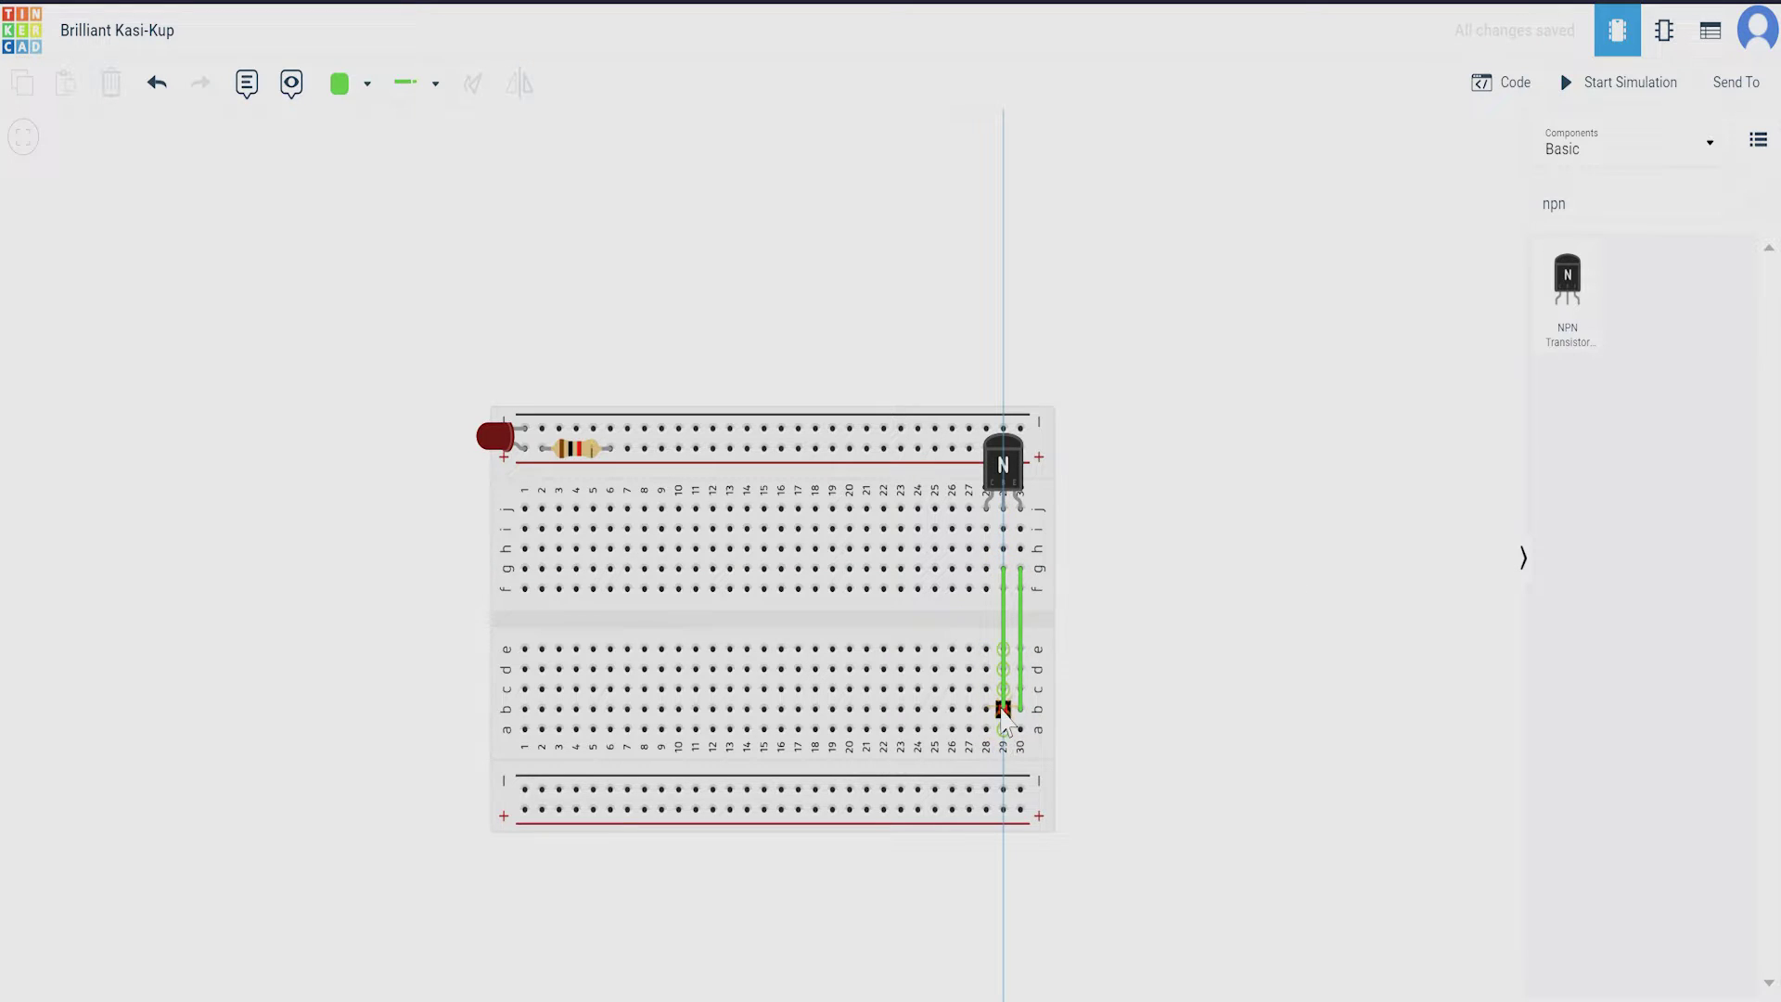
click(1003, 710)
click(1174, 601)
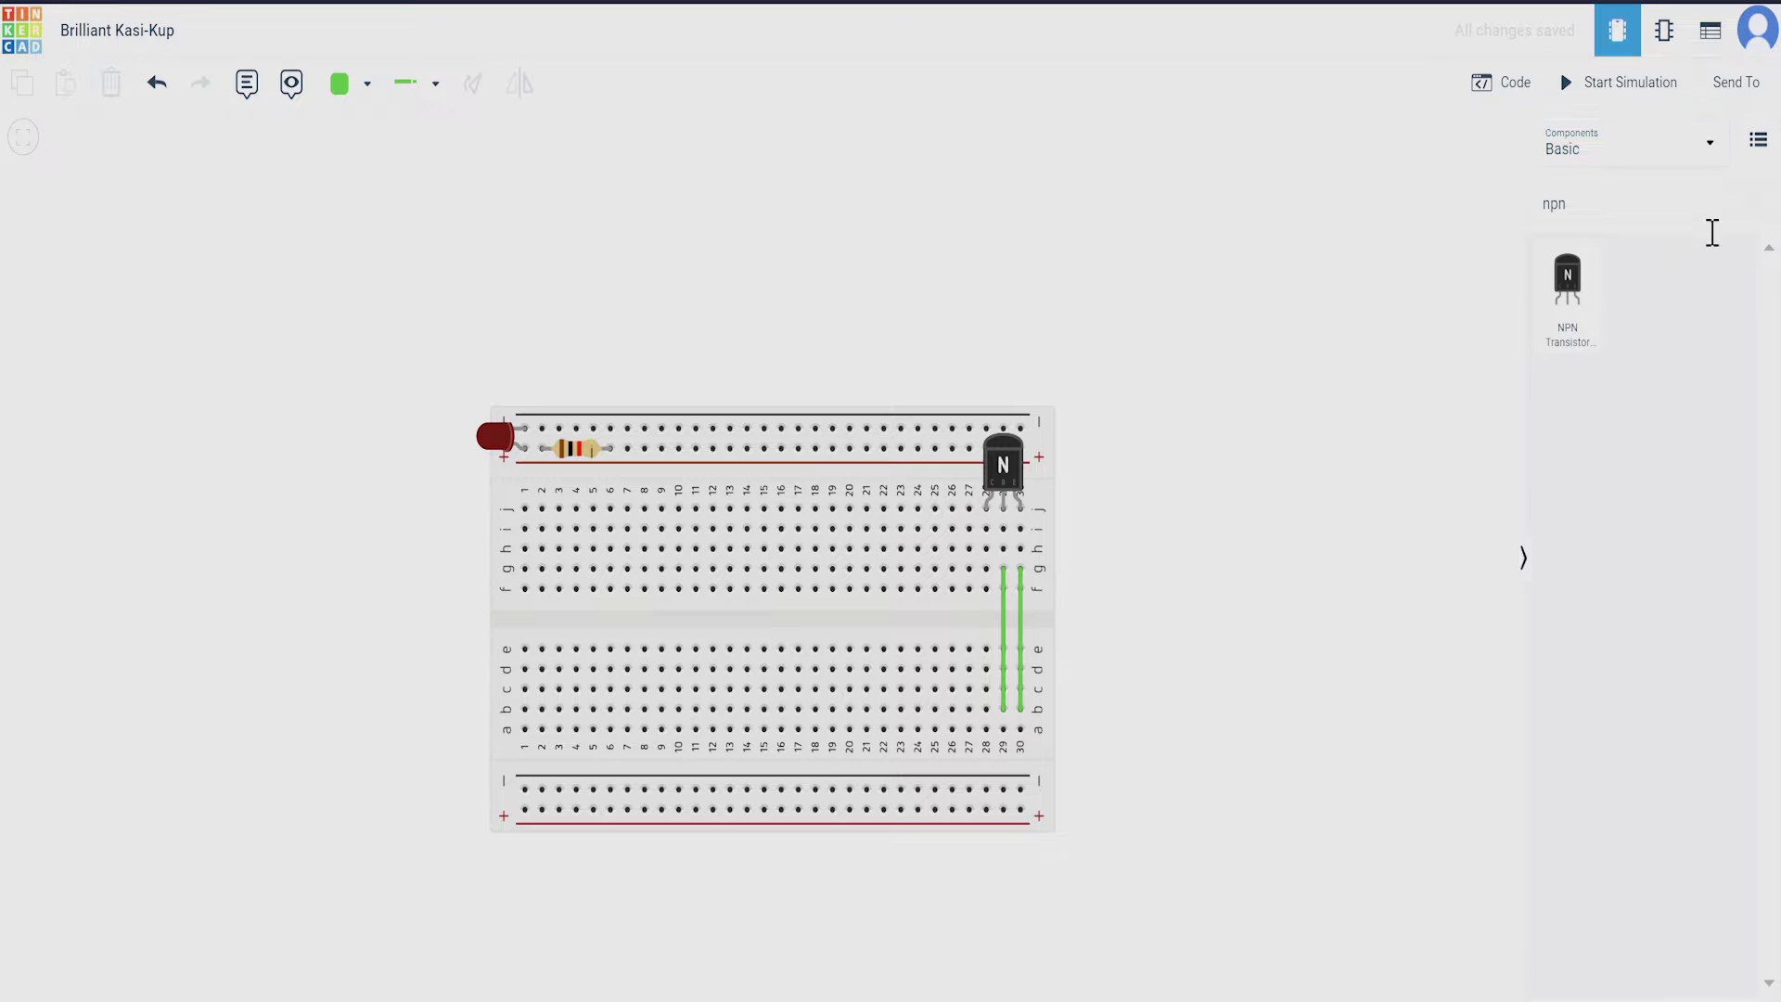
Add a 9V battery and wire its positive terminal to the bottom + rail in red.
click(1754, 207)
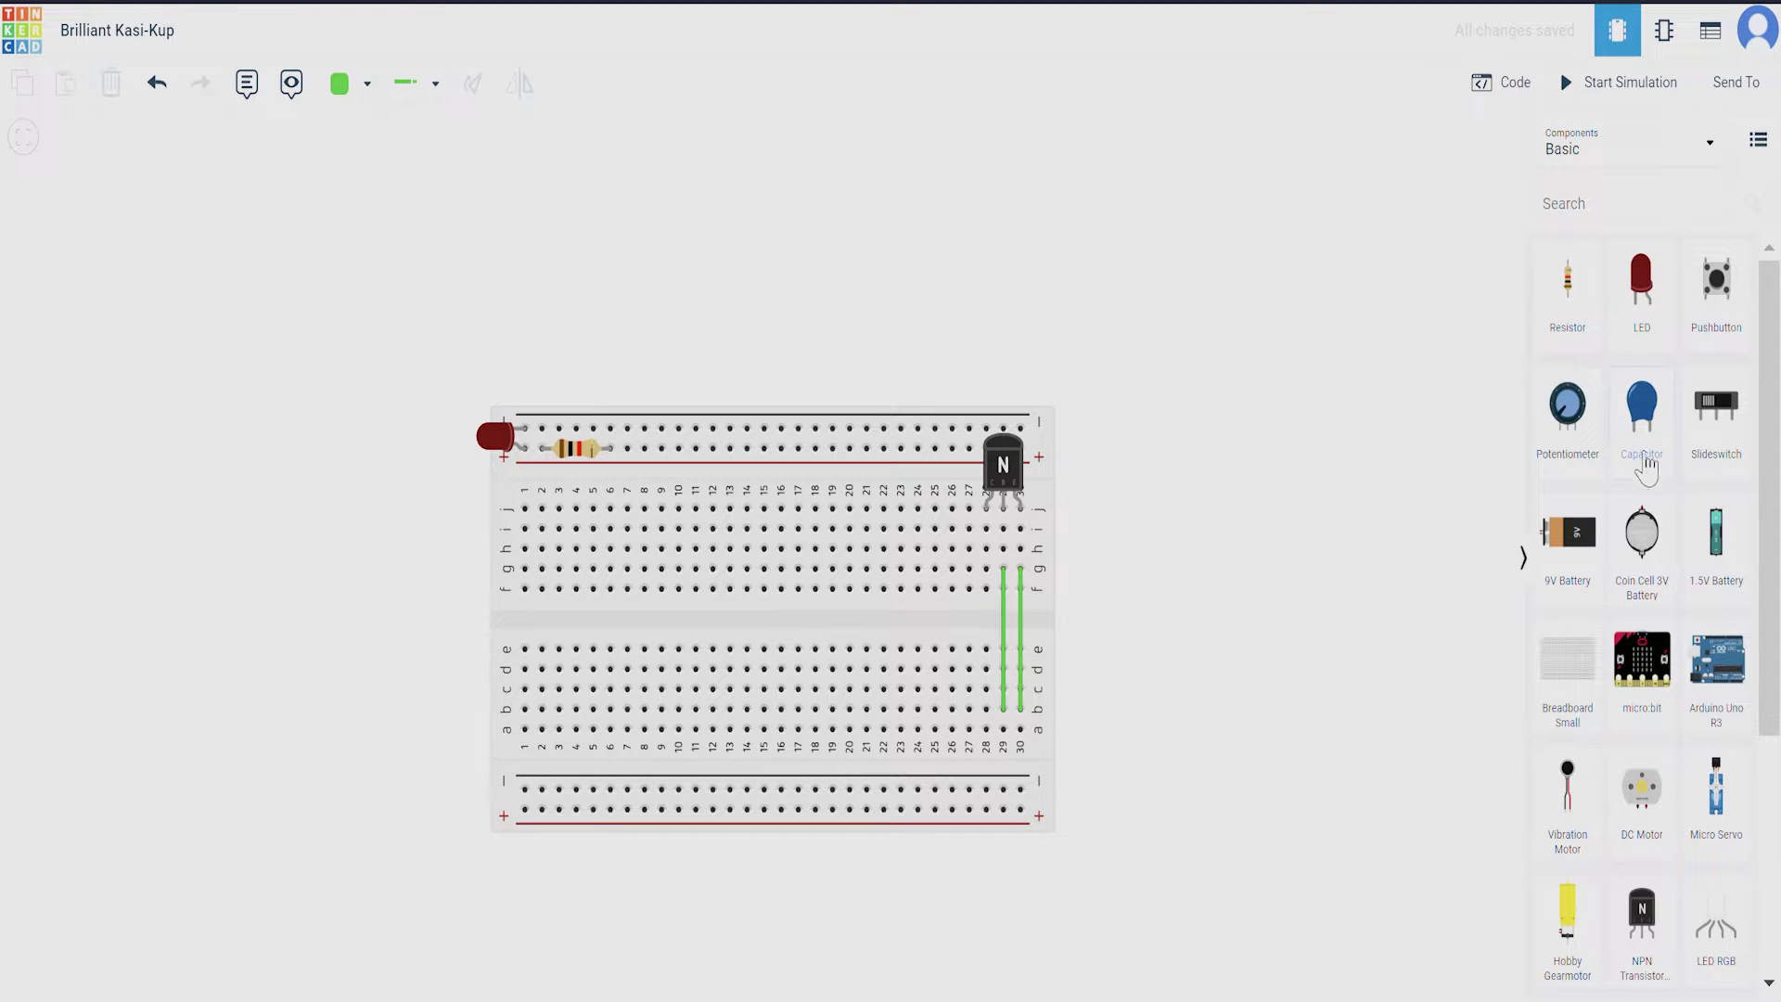
drag(1566, 548, 1156, 795)
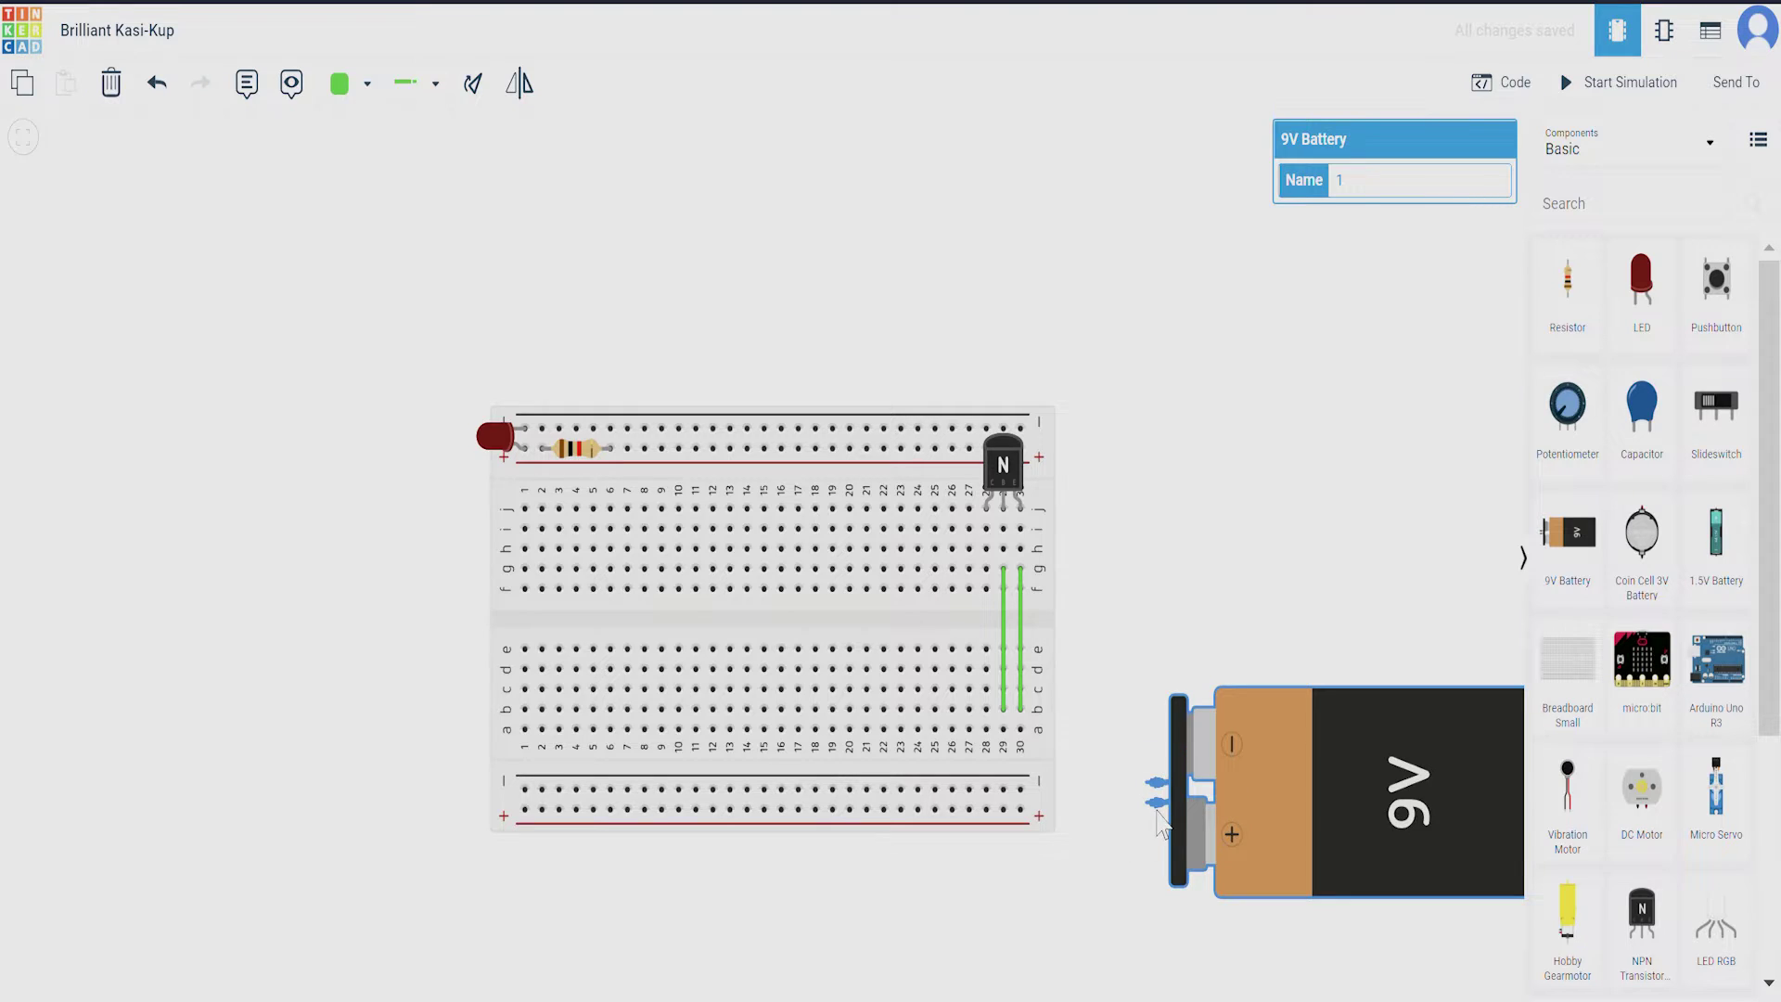
drag(1155, 802, 1033, 826)
click(1030, 816)
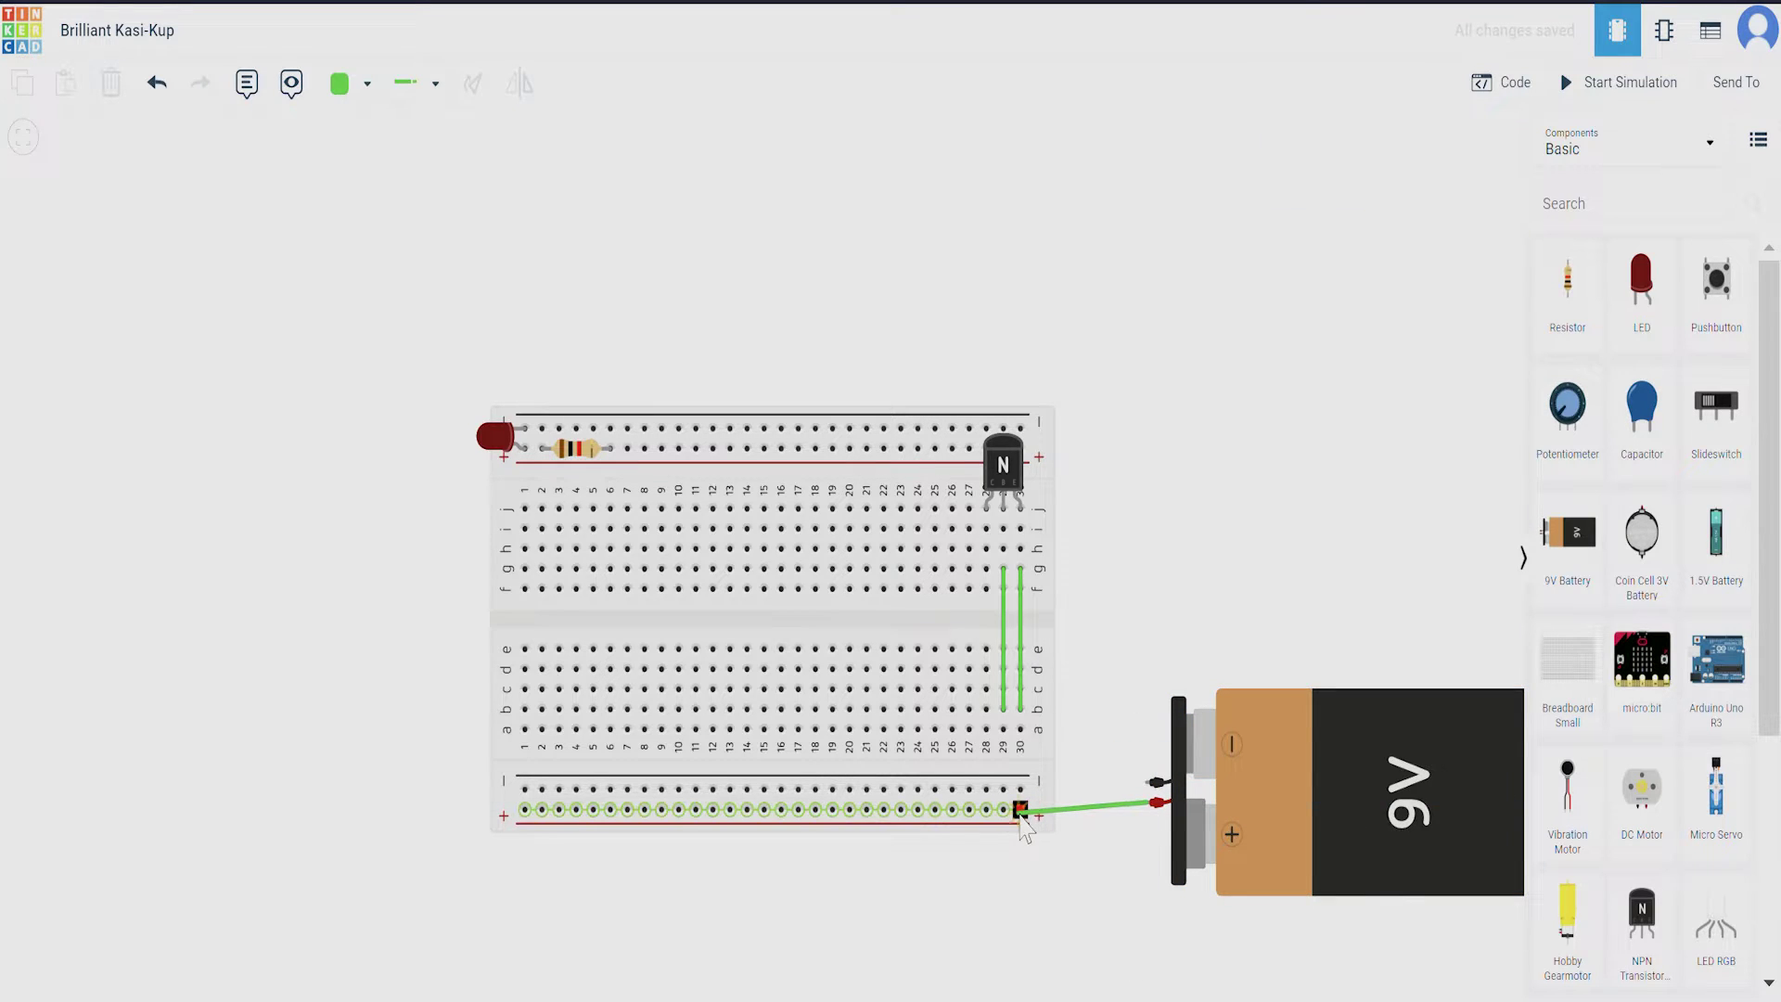
click(366, 89)
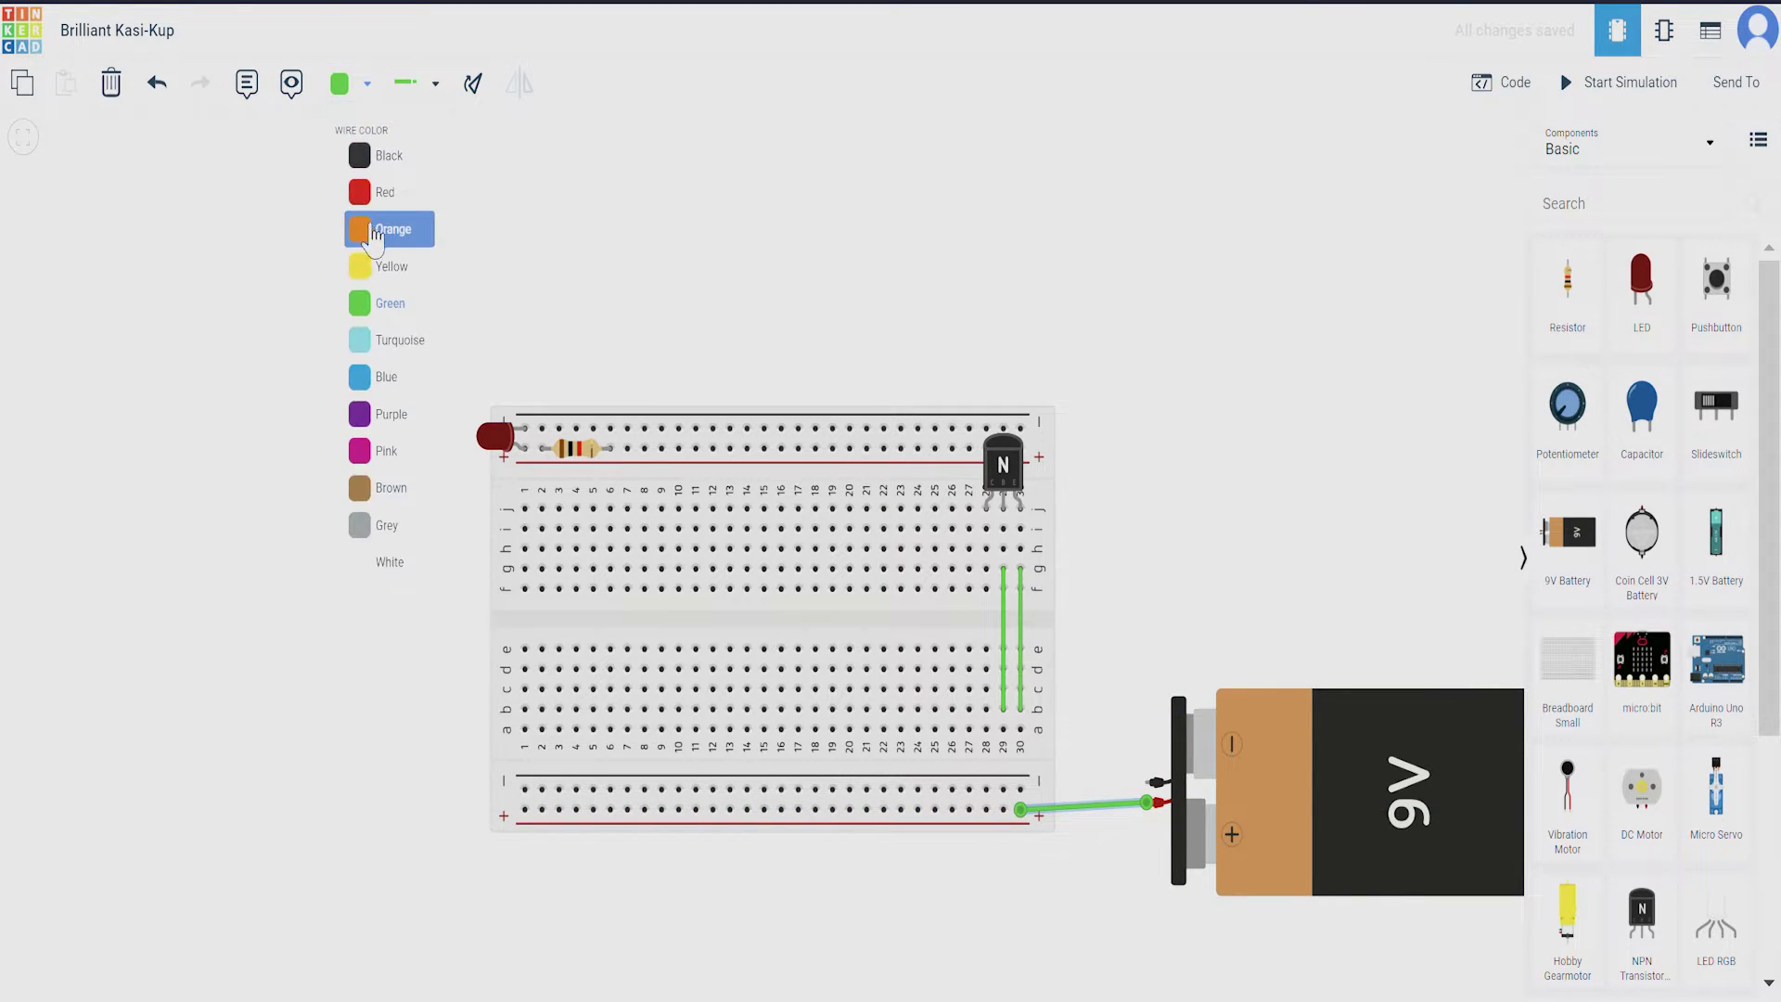
click(385, 187)
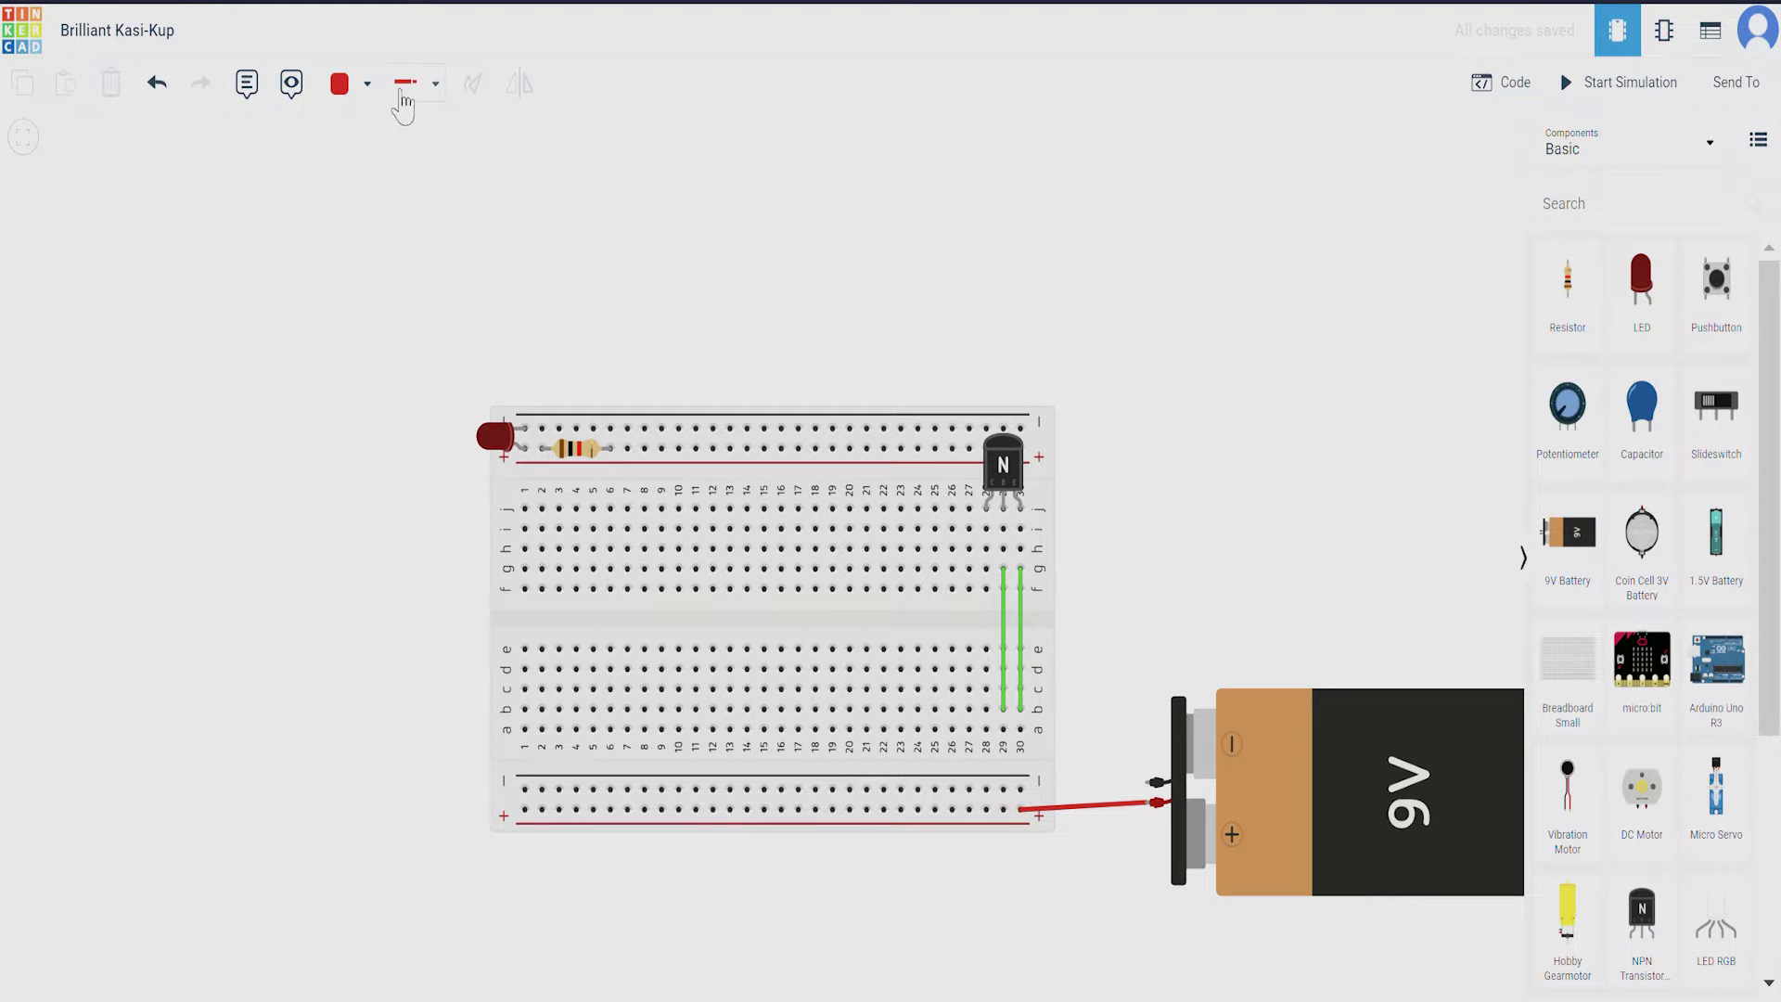
Wire the battery's negative terminal to the bottom negative rail in black.
click(362, 88)
click(360, 151)
click(1155, 782)
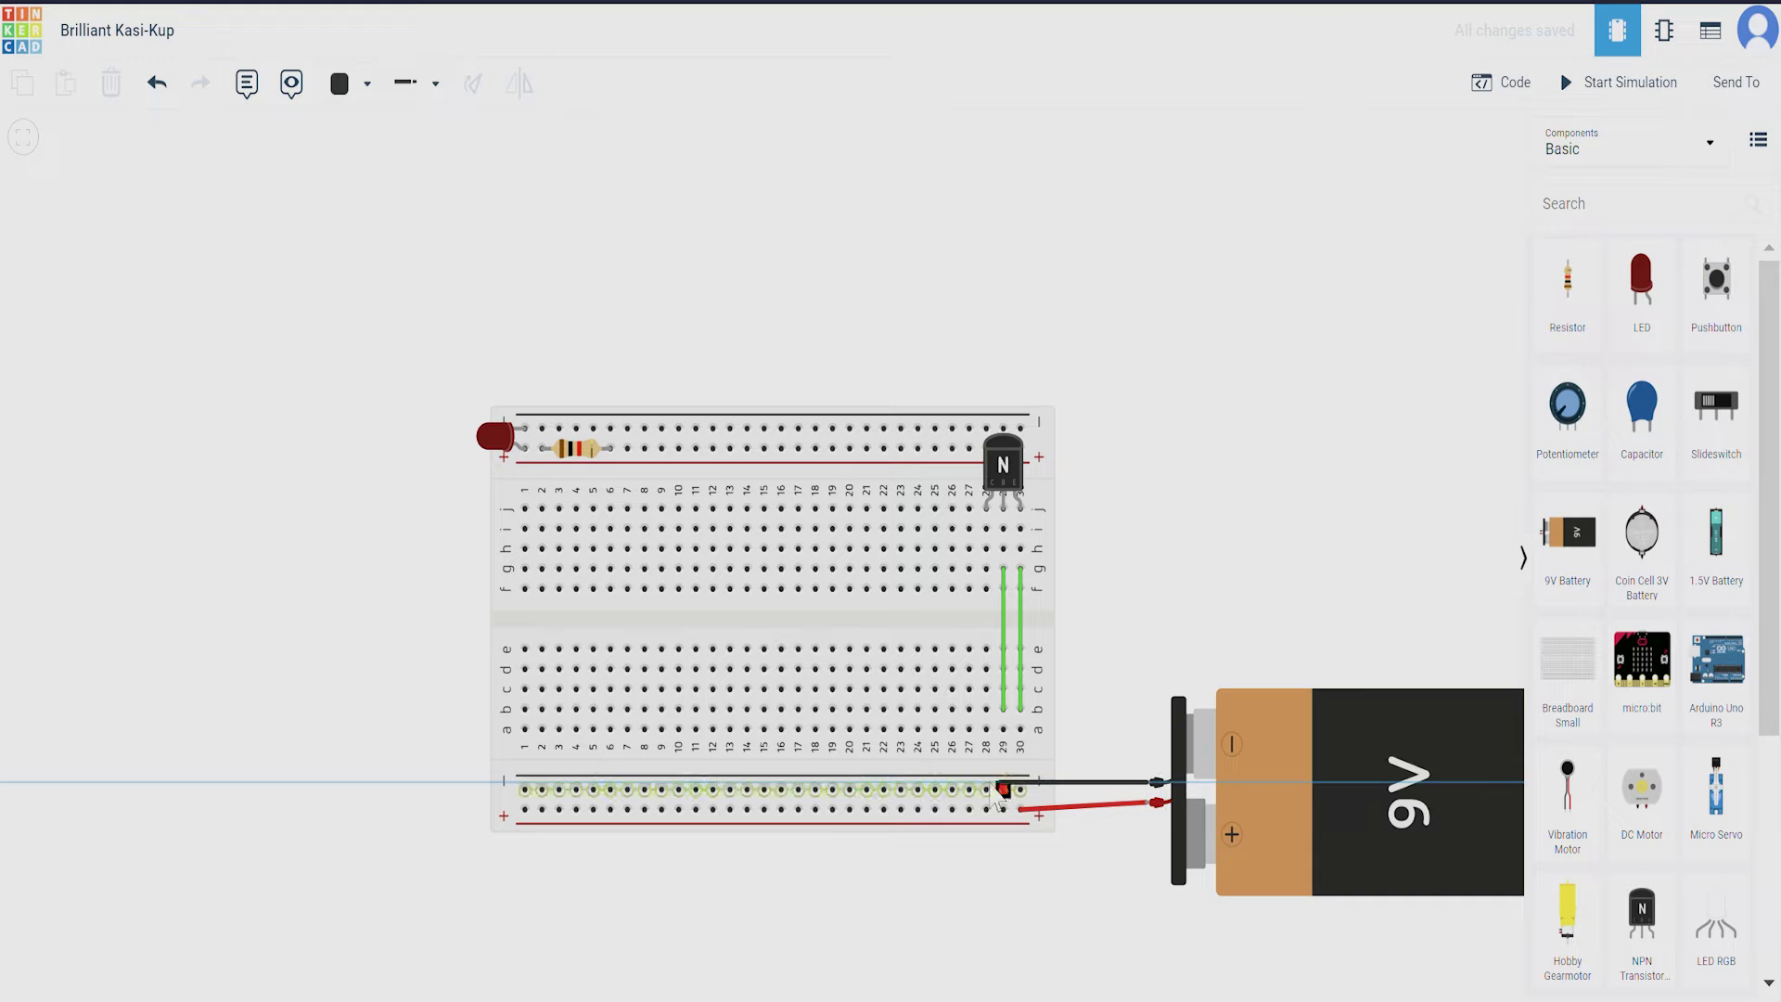
click(1021, 789)
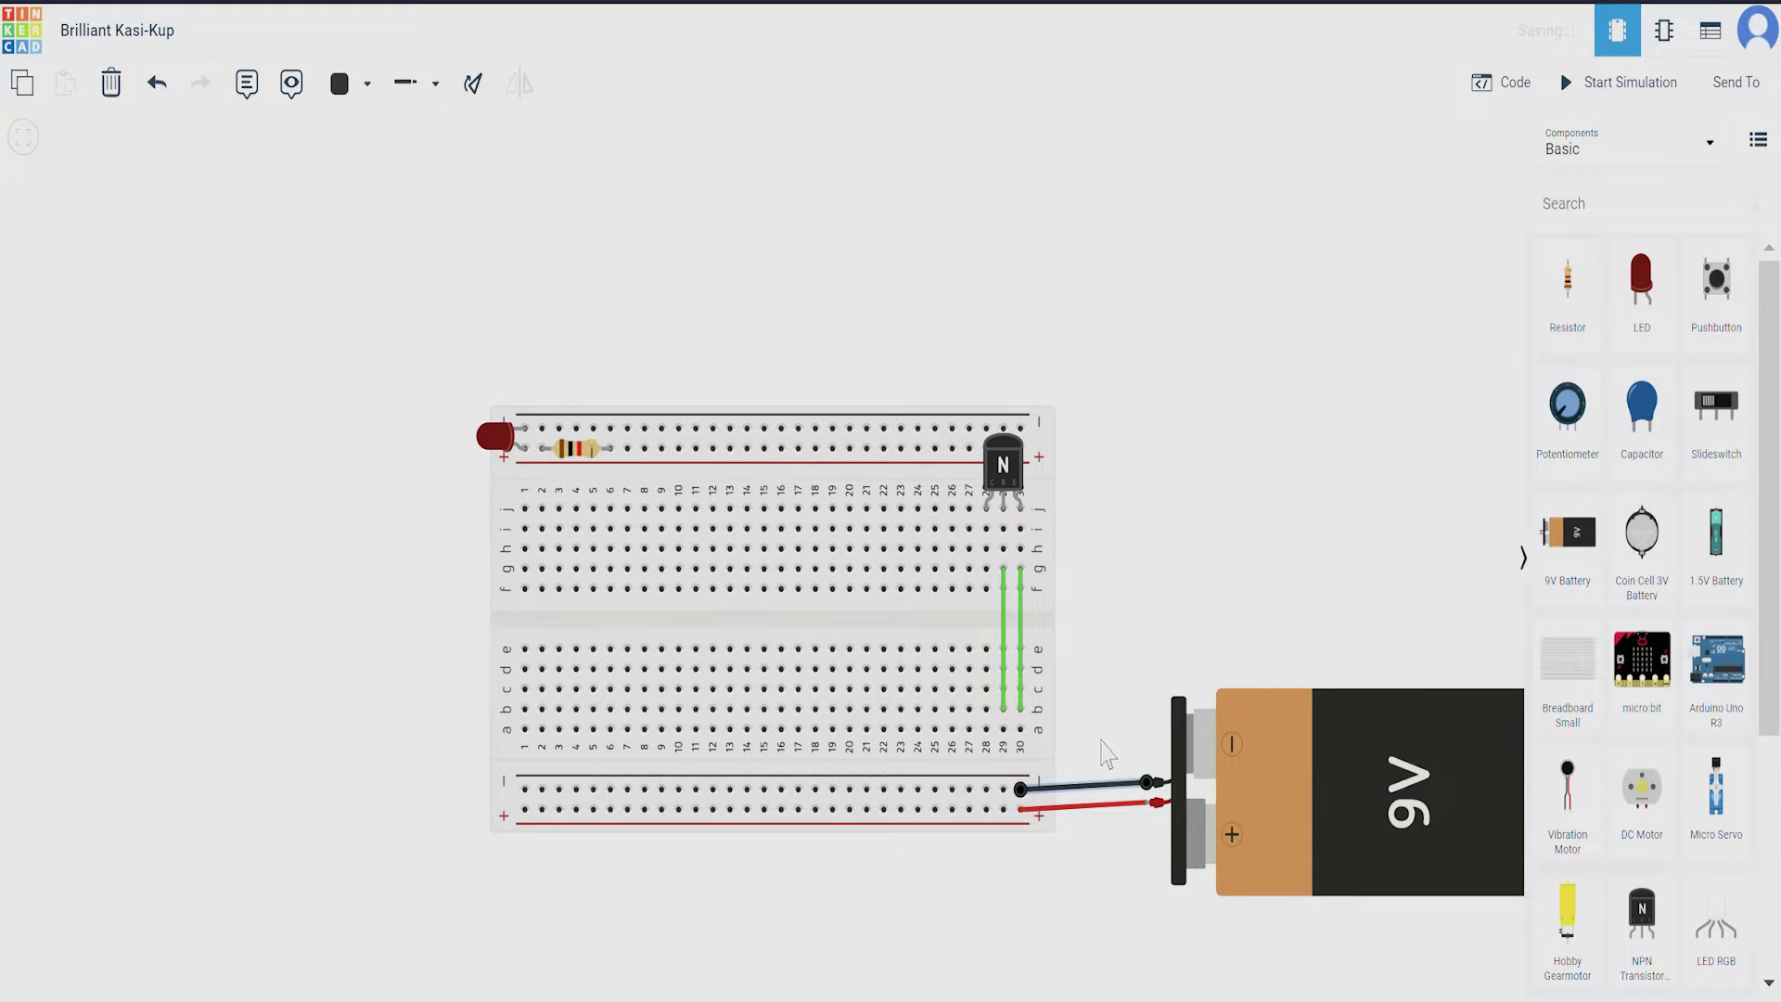
click(1105, 640)
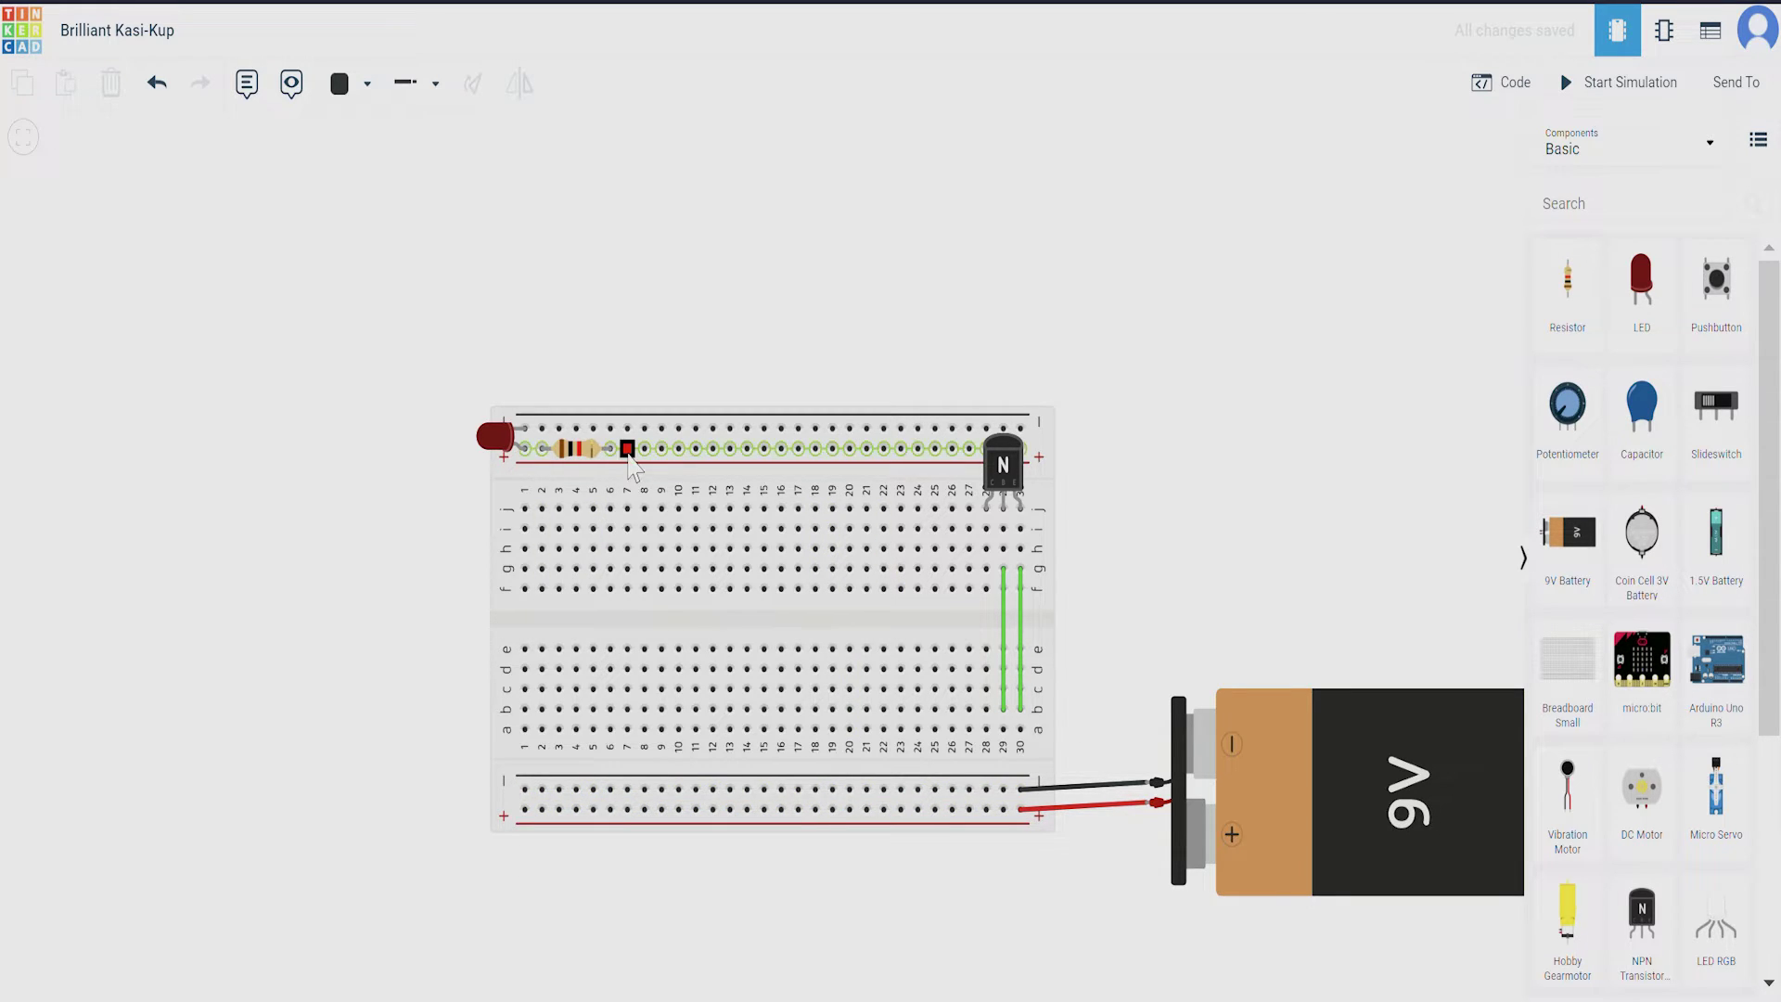
Run a red wire from the resistor's end down to the bottom positive rail.
click(628, 453)
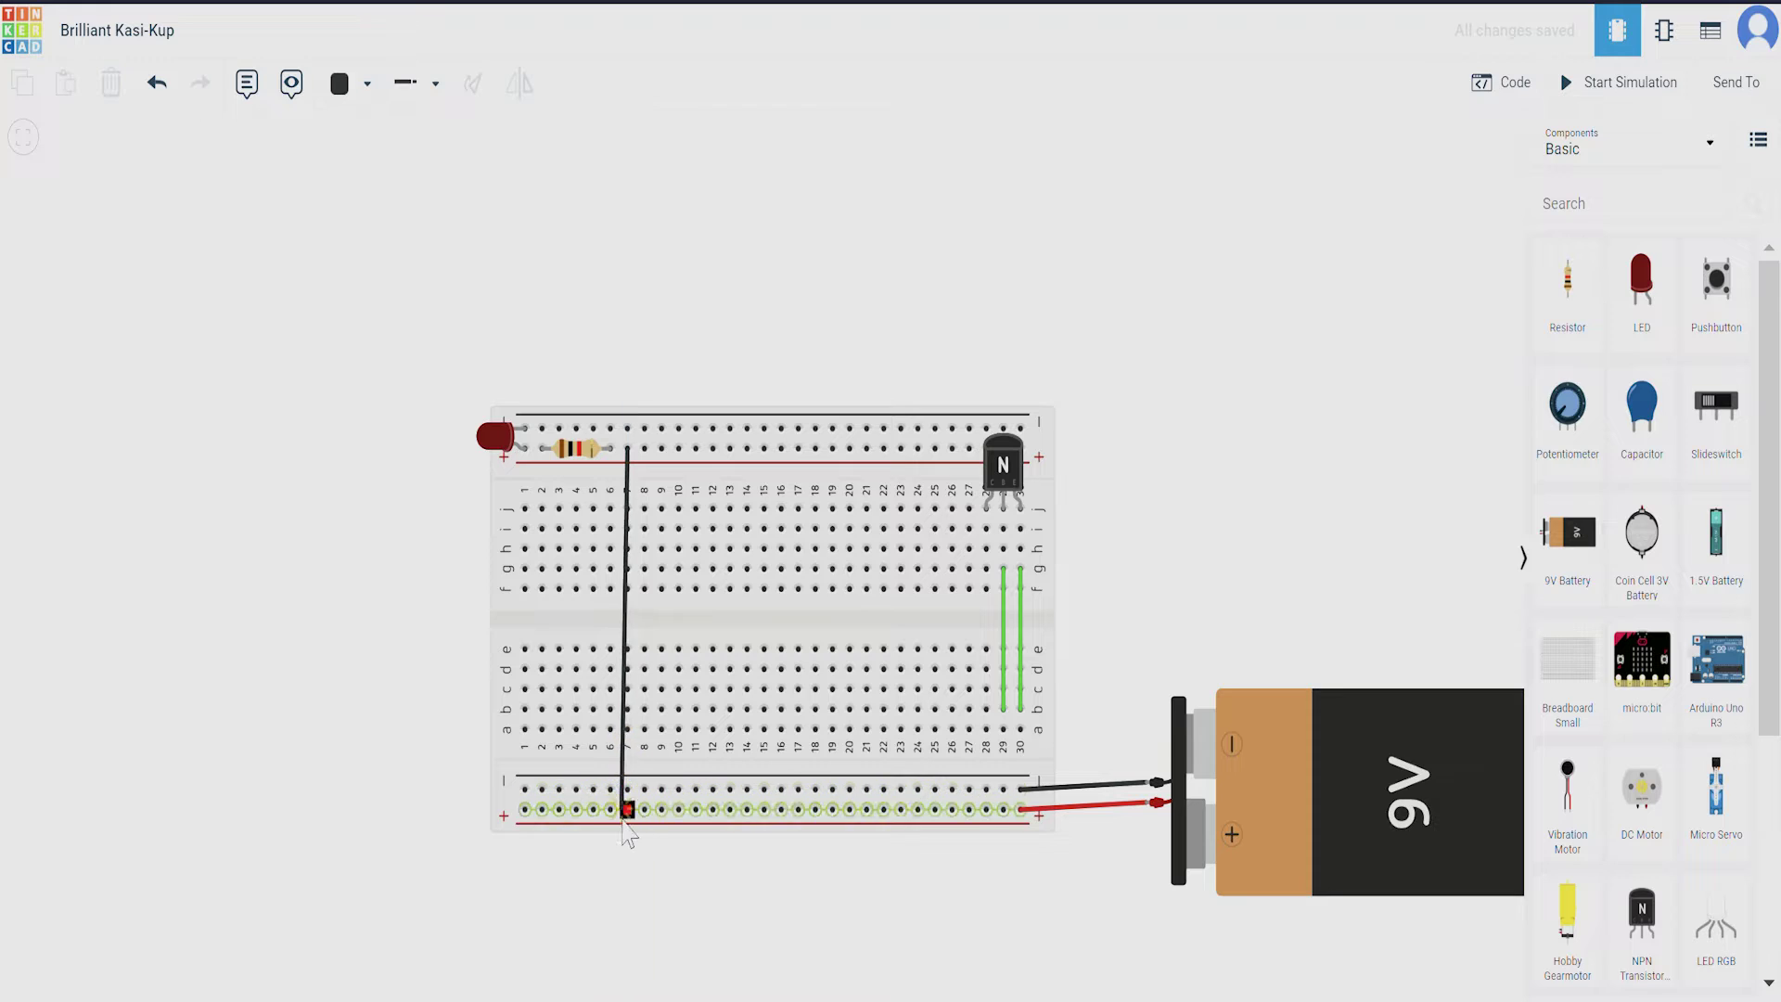
click(628, 810)
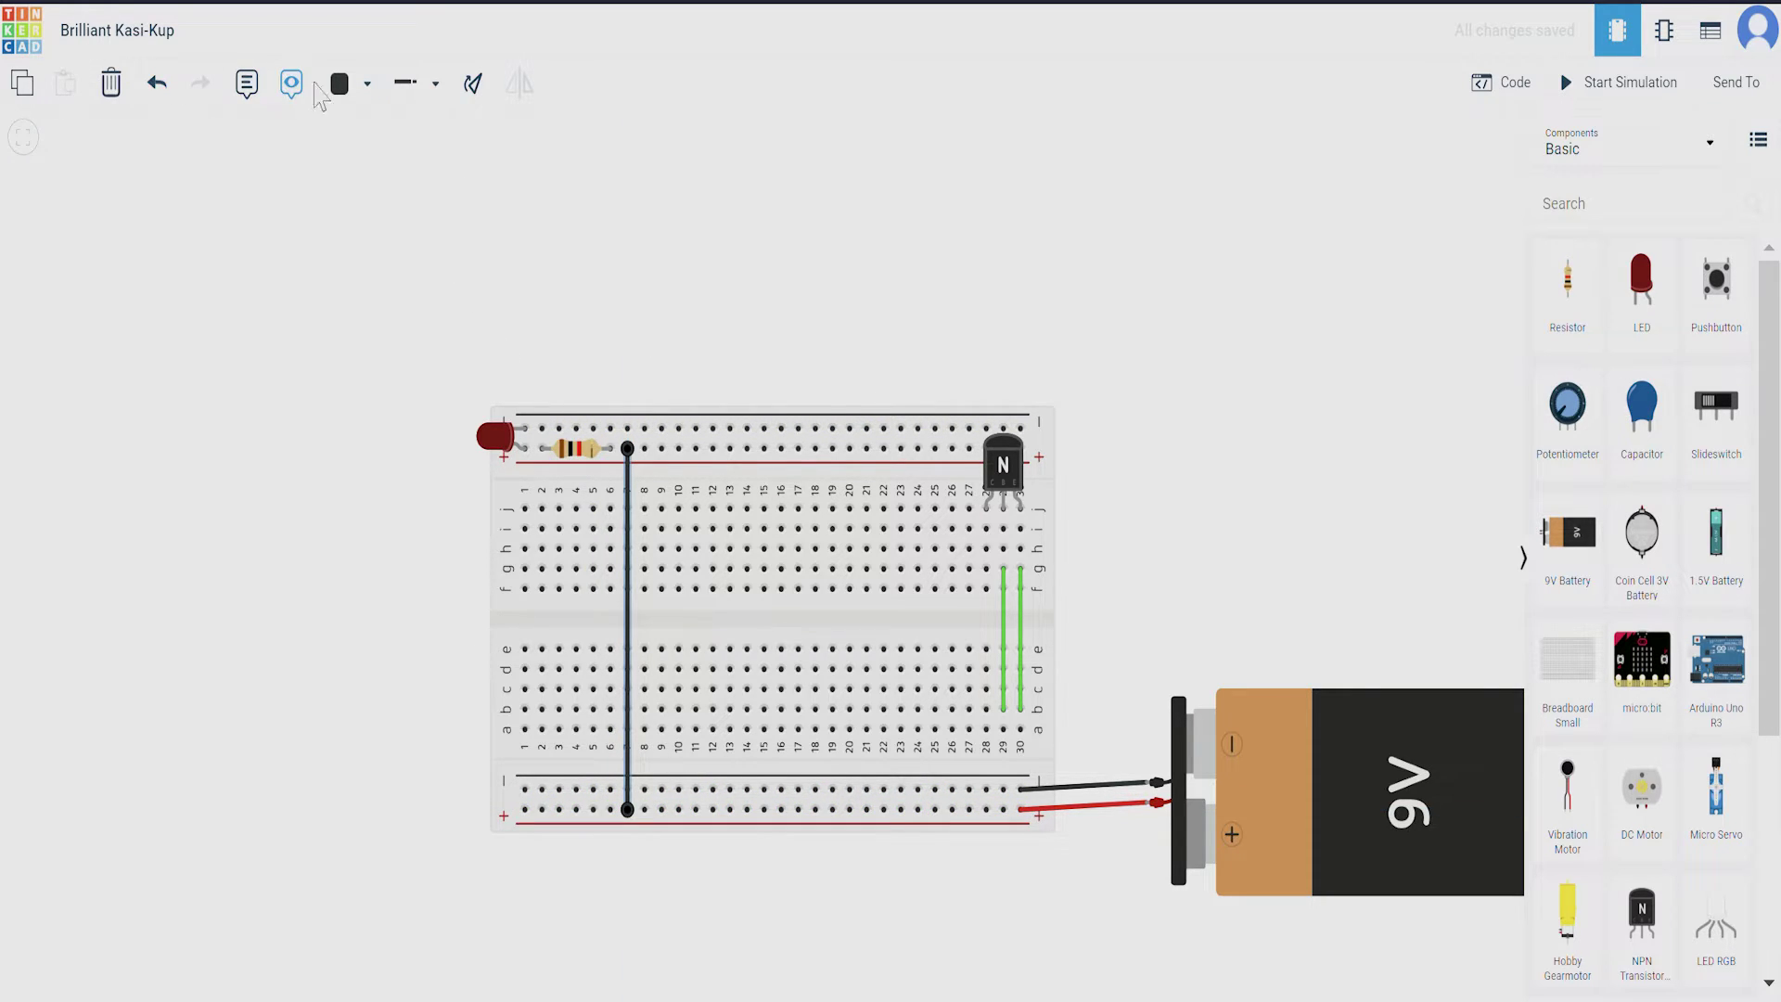
click(340, 84)
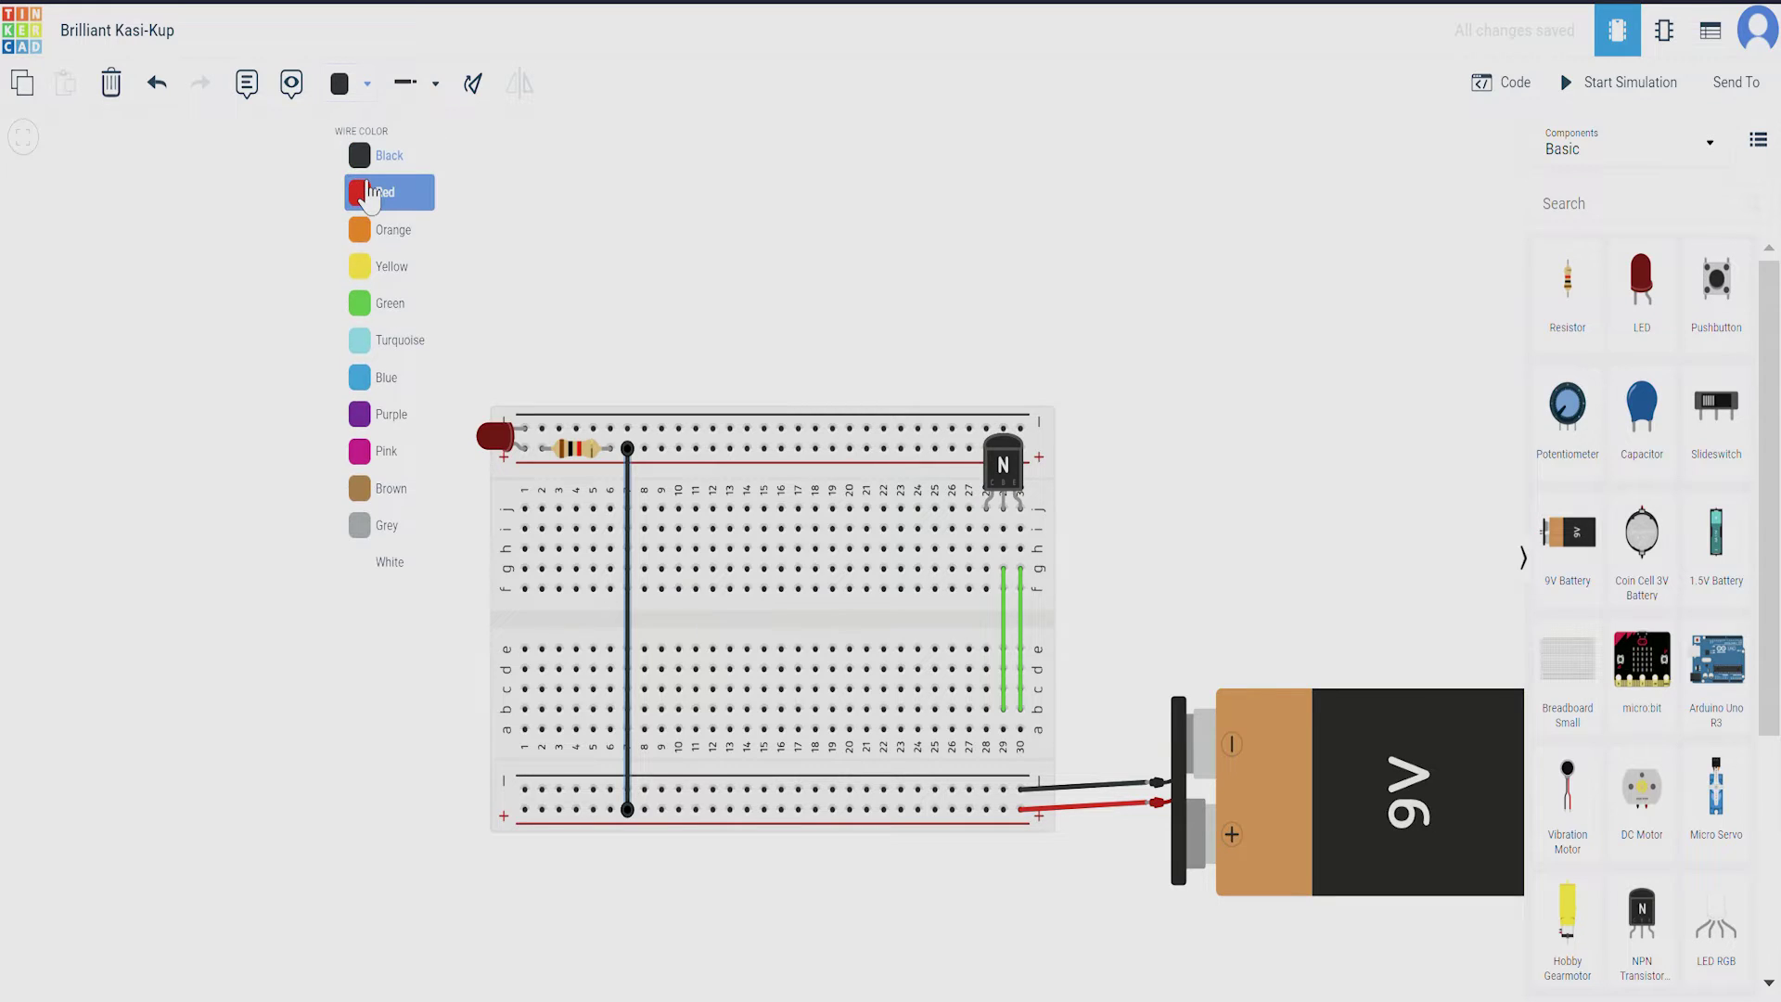
click(368, 195)
click(608, 226)
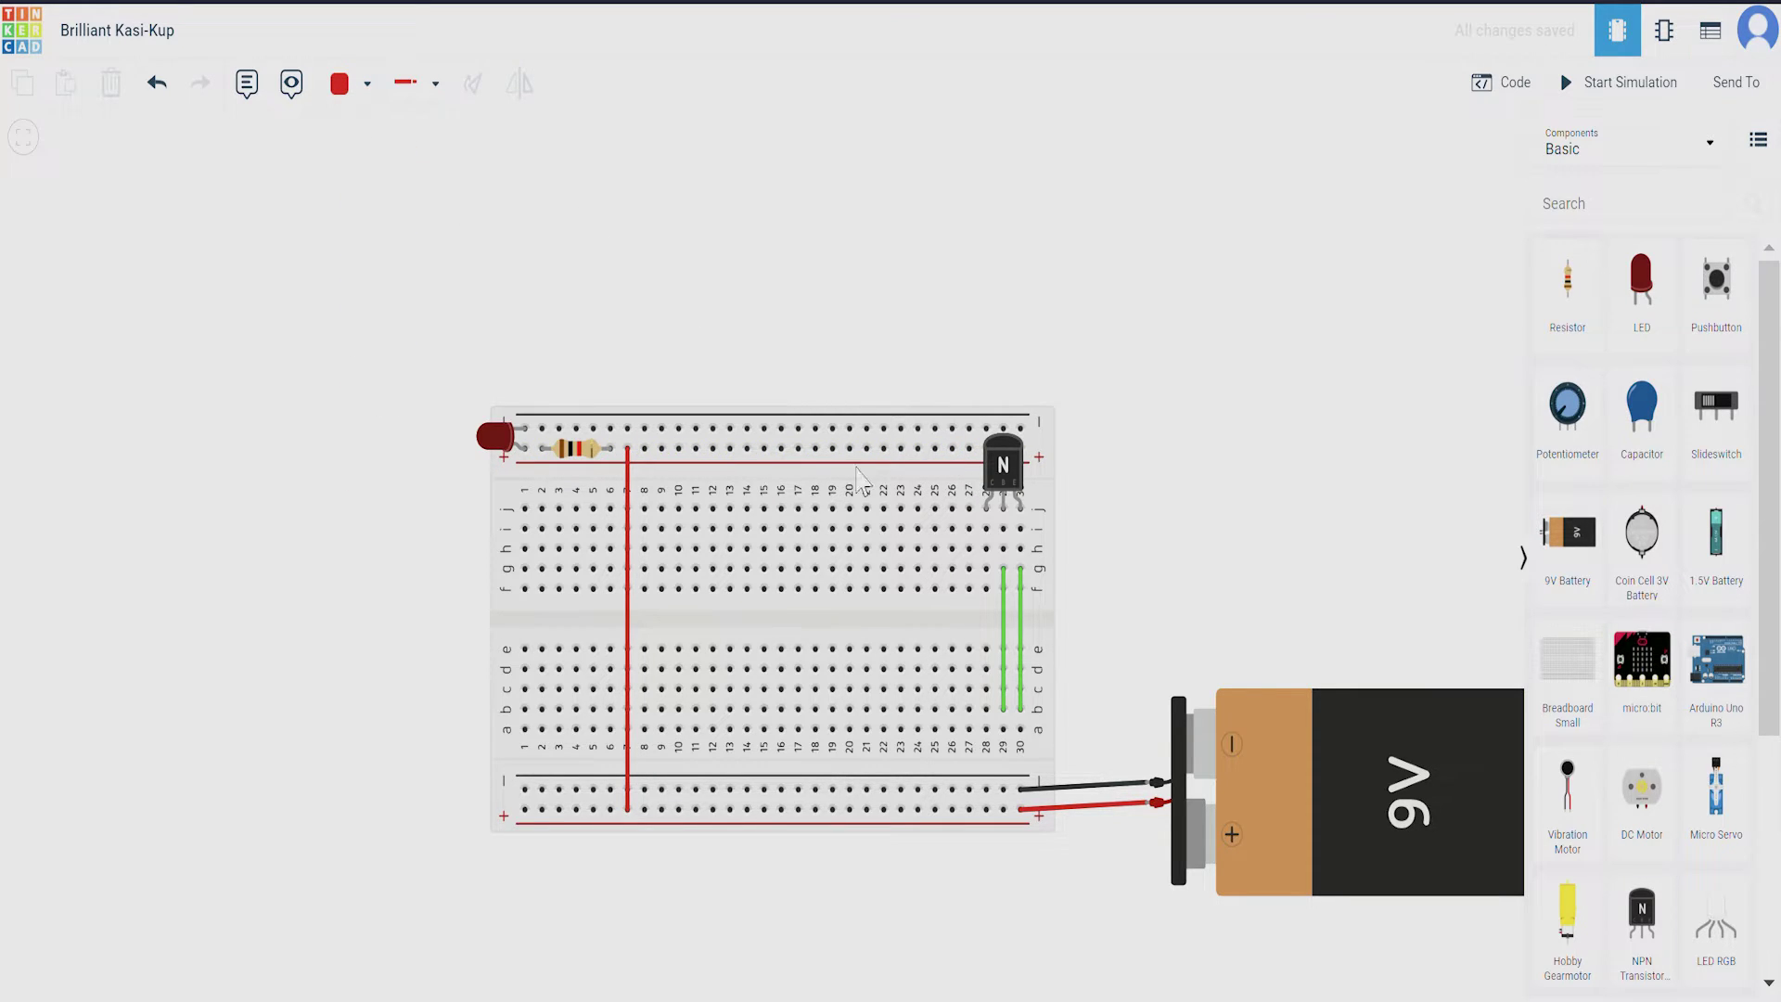
Place a piezo buzzer and run a black wire from f11 to the bottom positive rail.
scroll(1774, 413, down, 4)
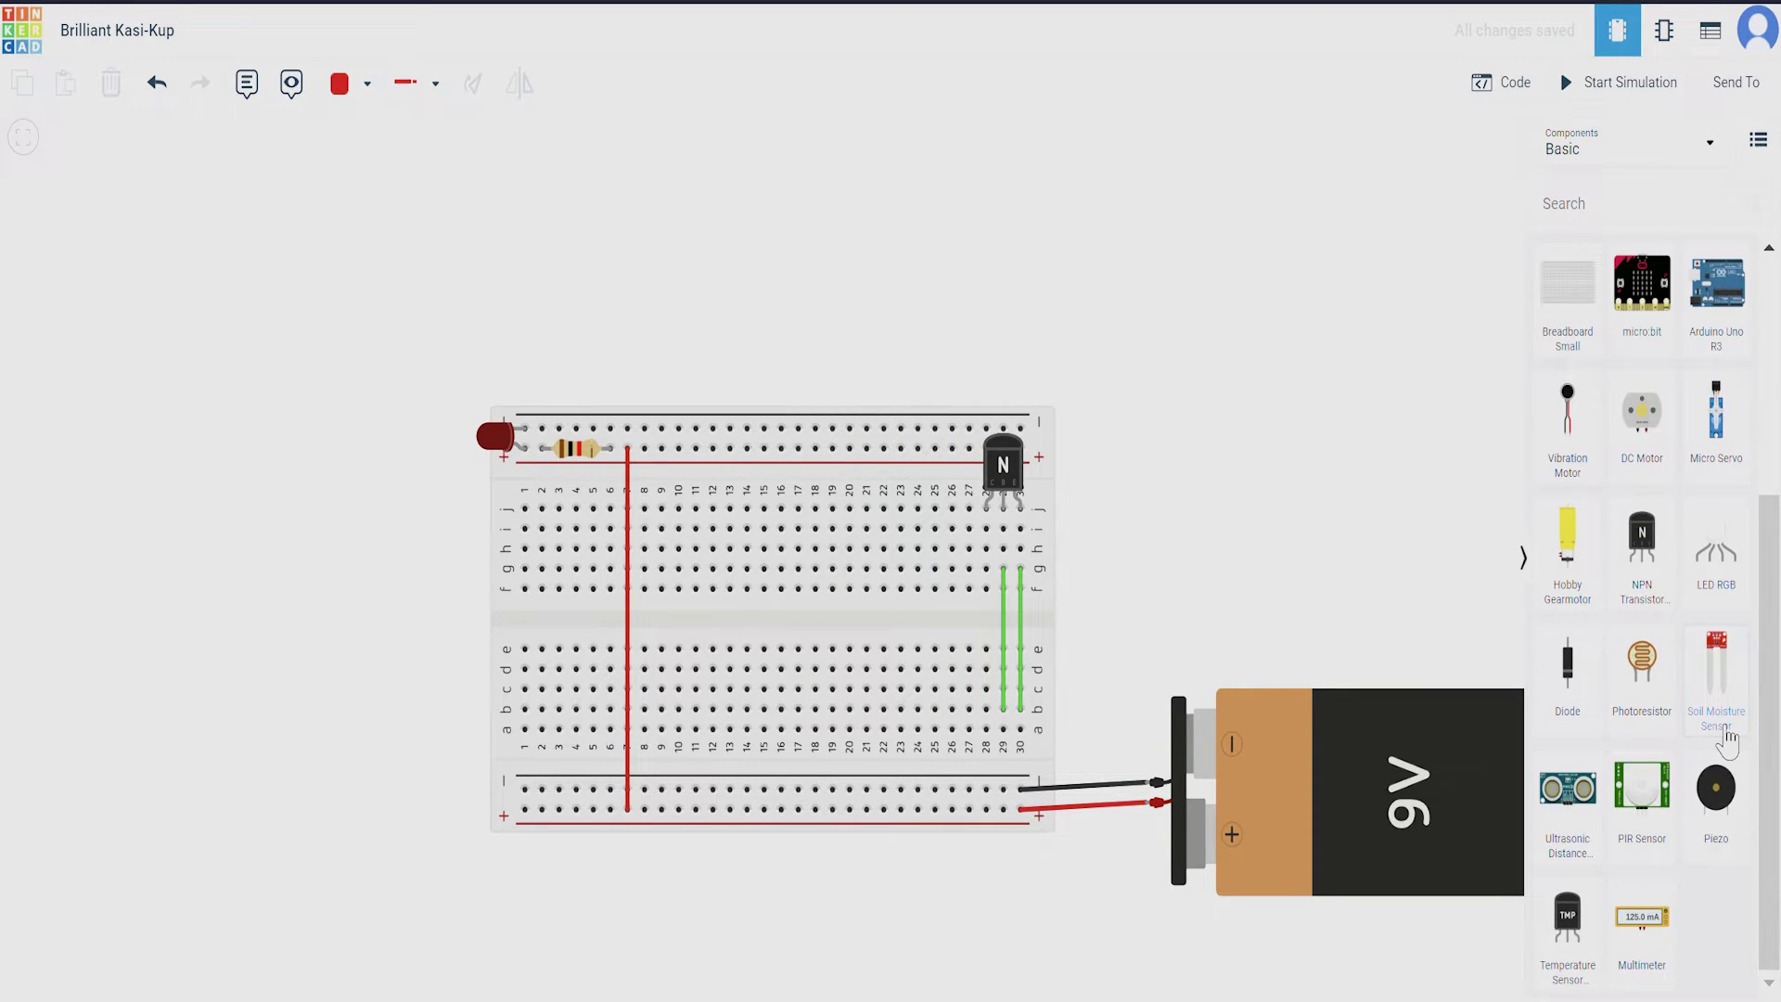
drag(1717, 788, 743, 525)
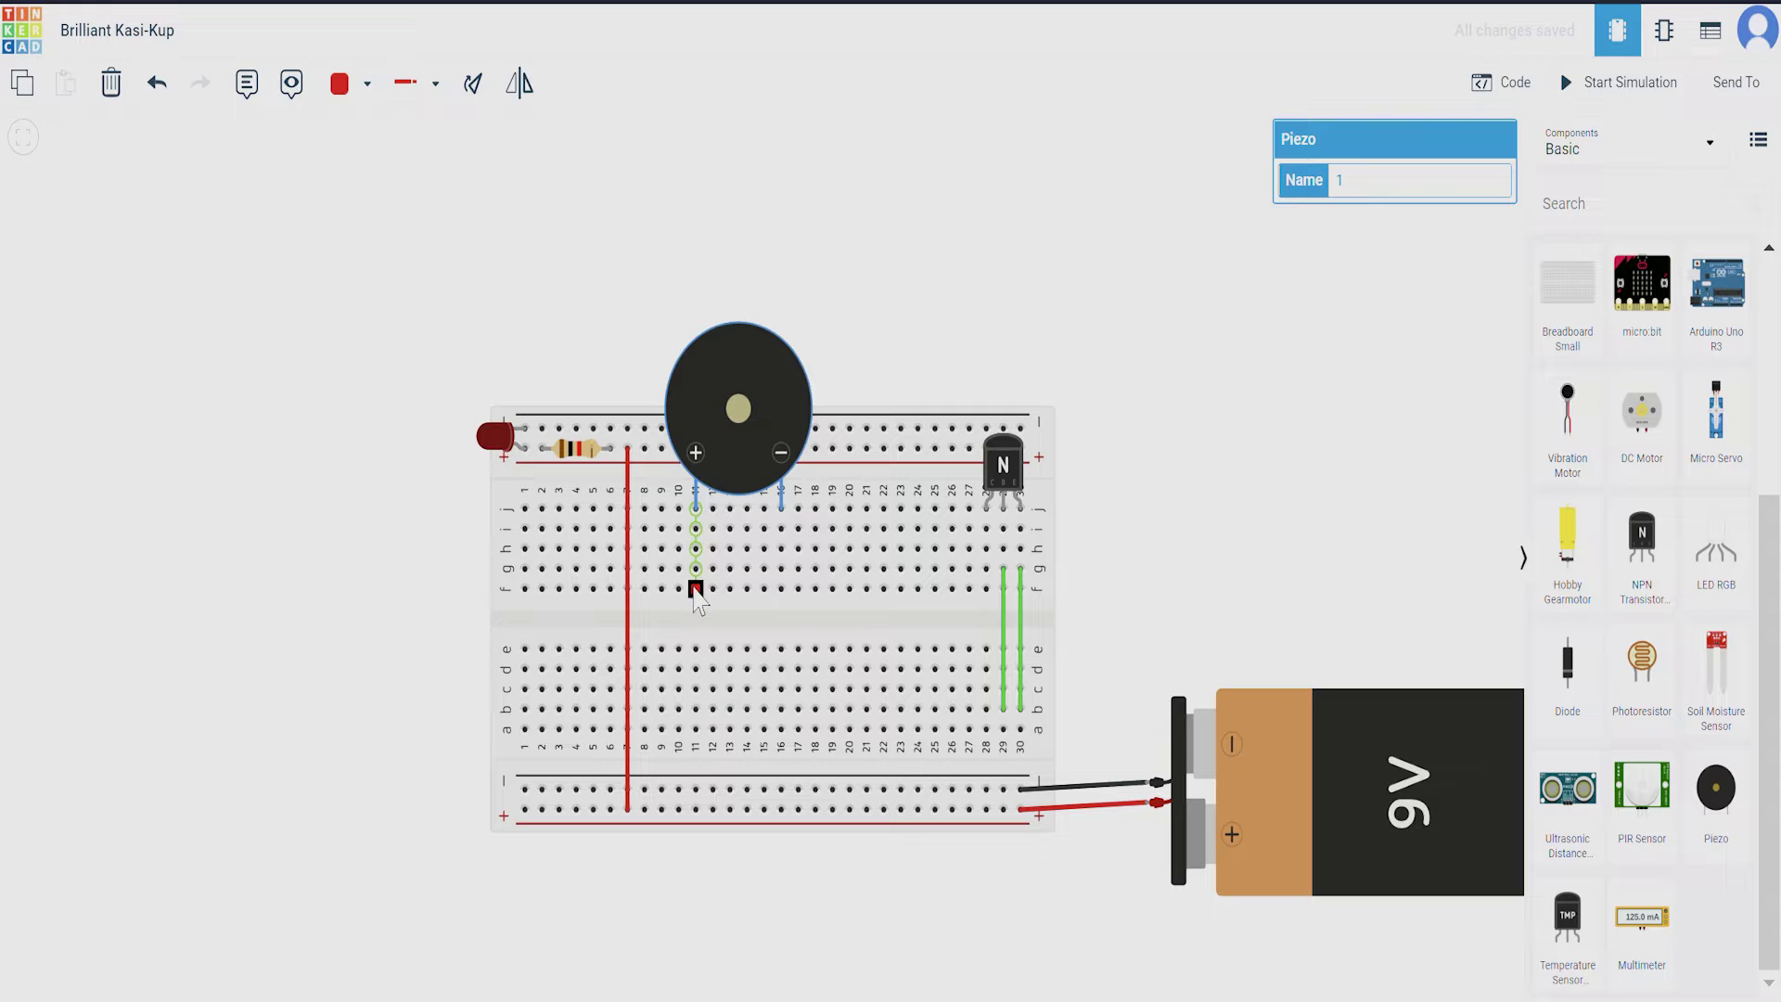
click(696, 588)
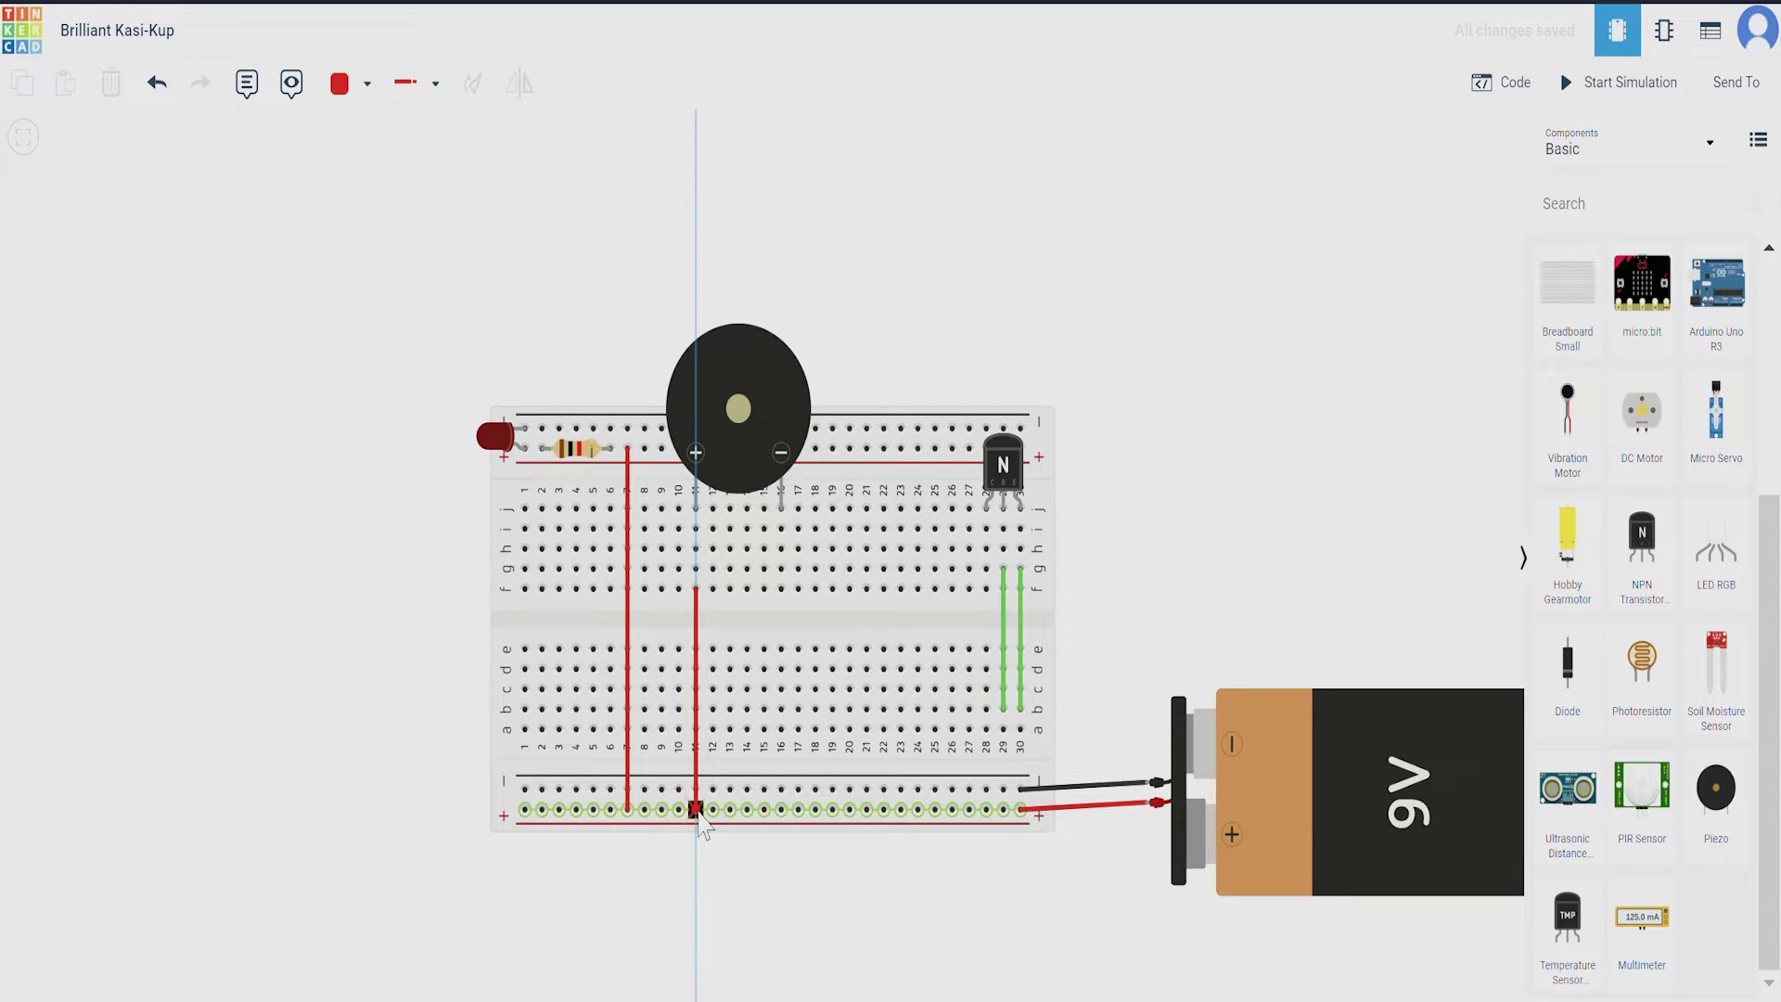
click(698, 811)
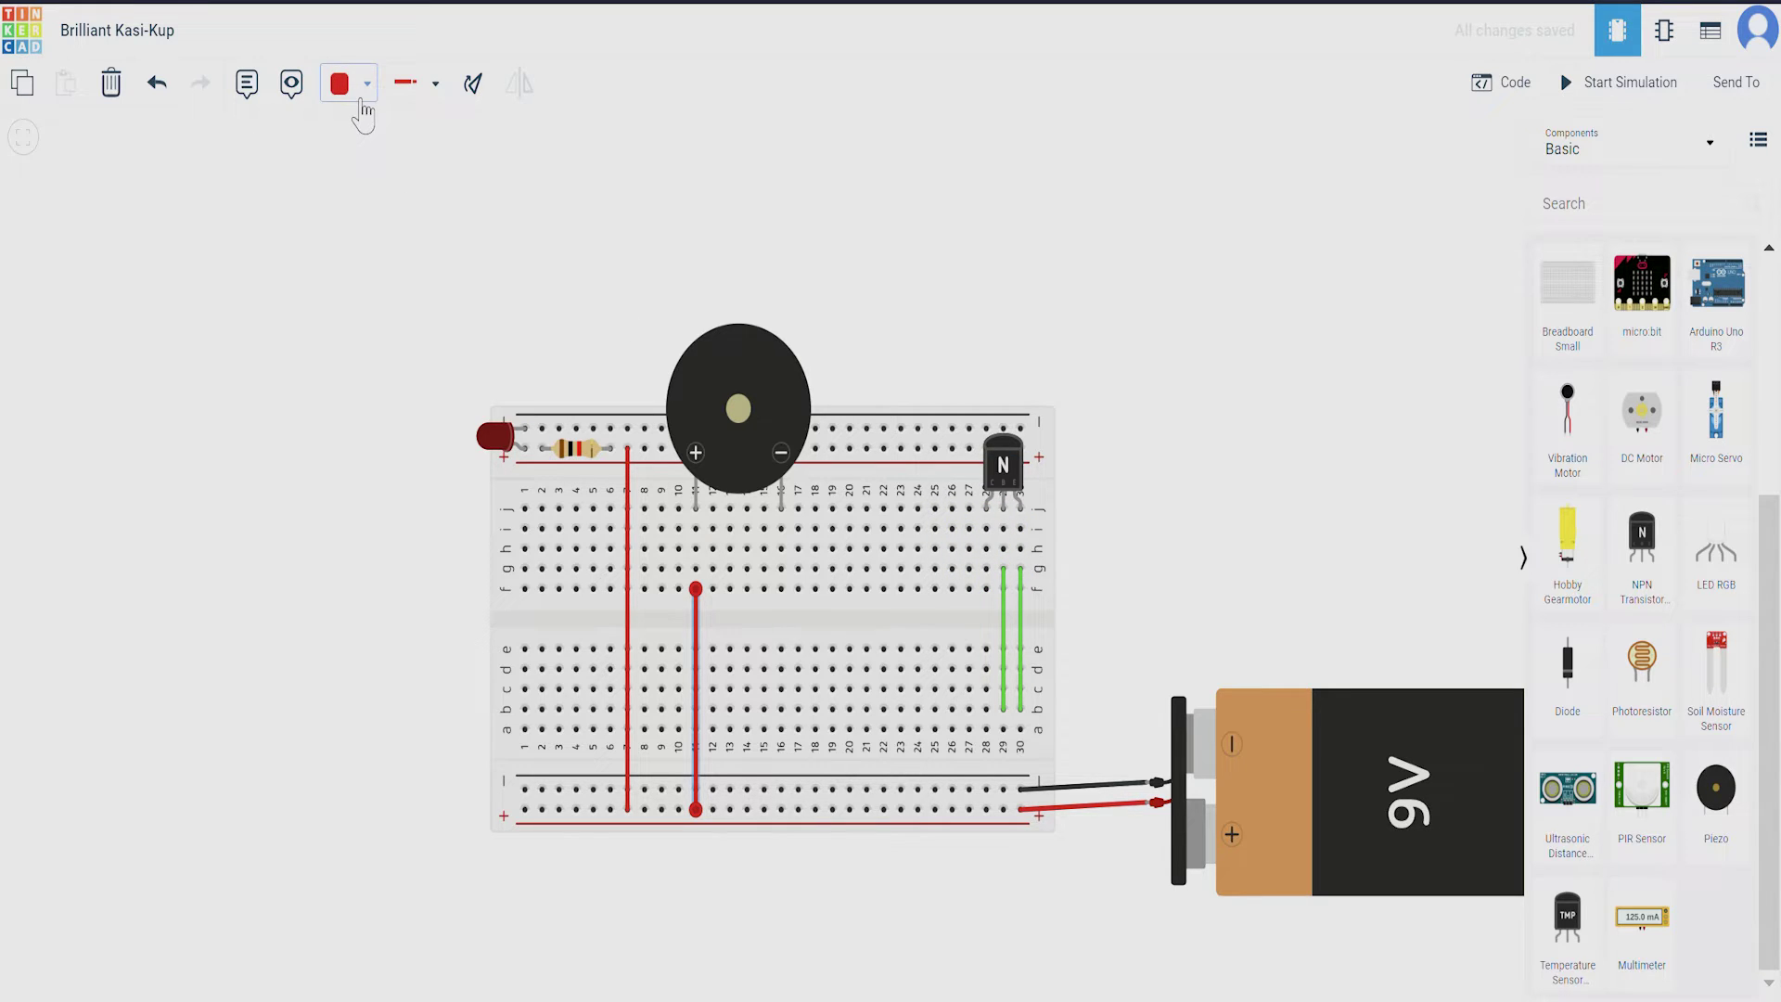
click(365, 83)
click(367, 151)
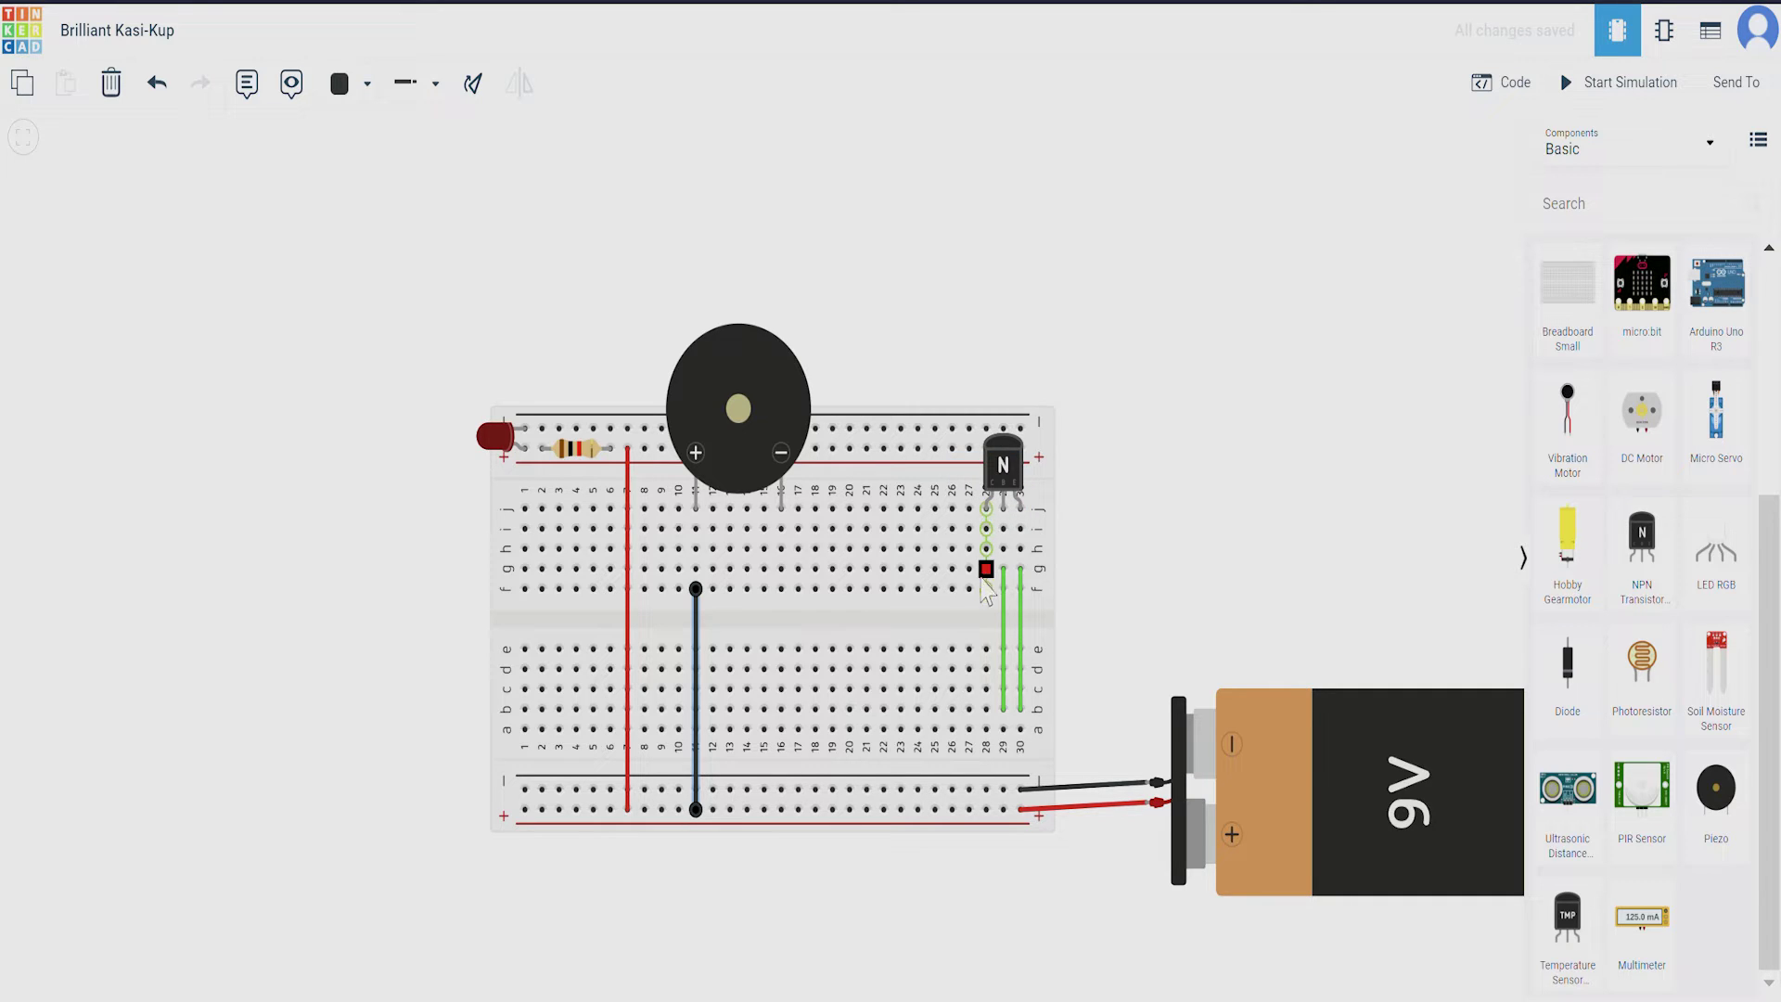
Wire f28 to the bottom negative rail and add a blue wire from h30 to f22.
click(986, 588)
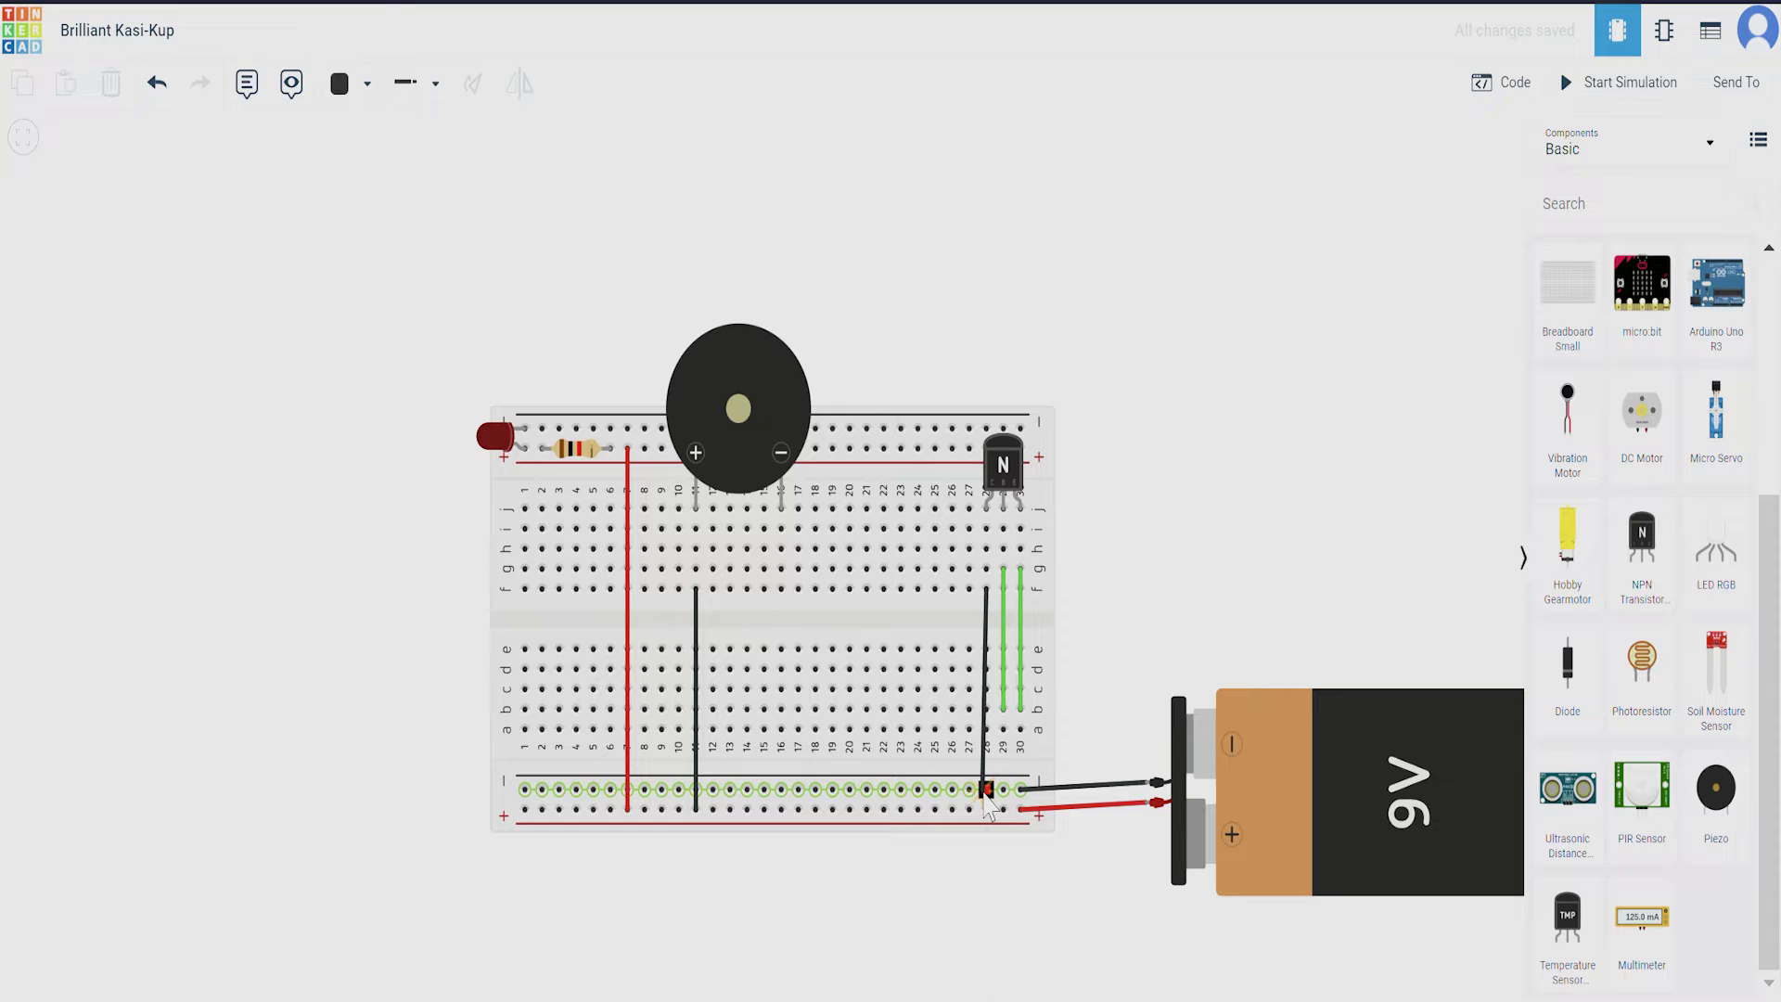
click(987, 791)
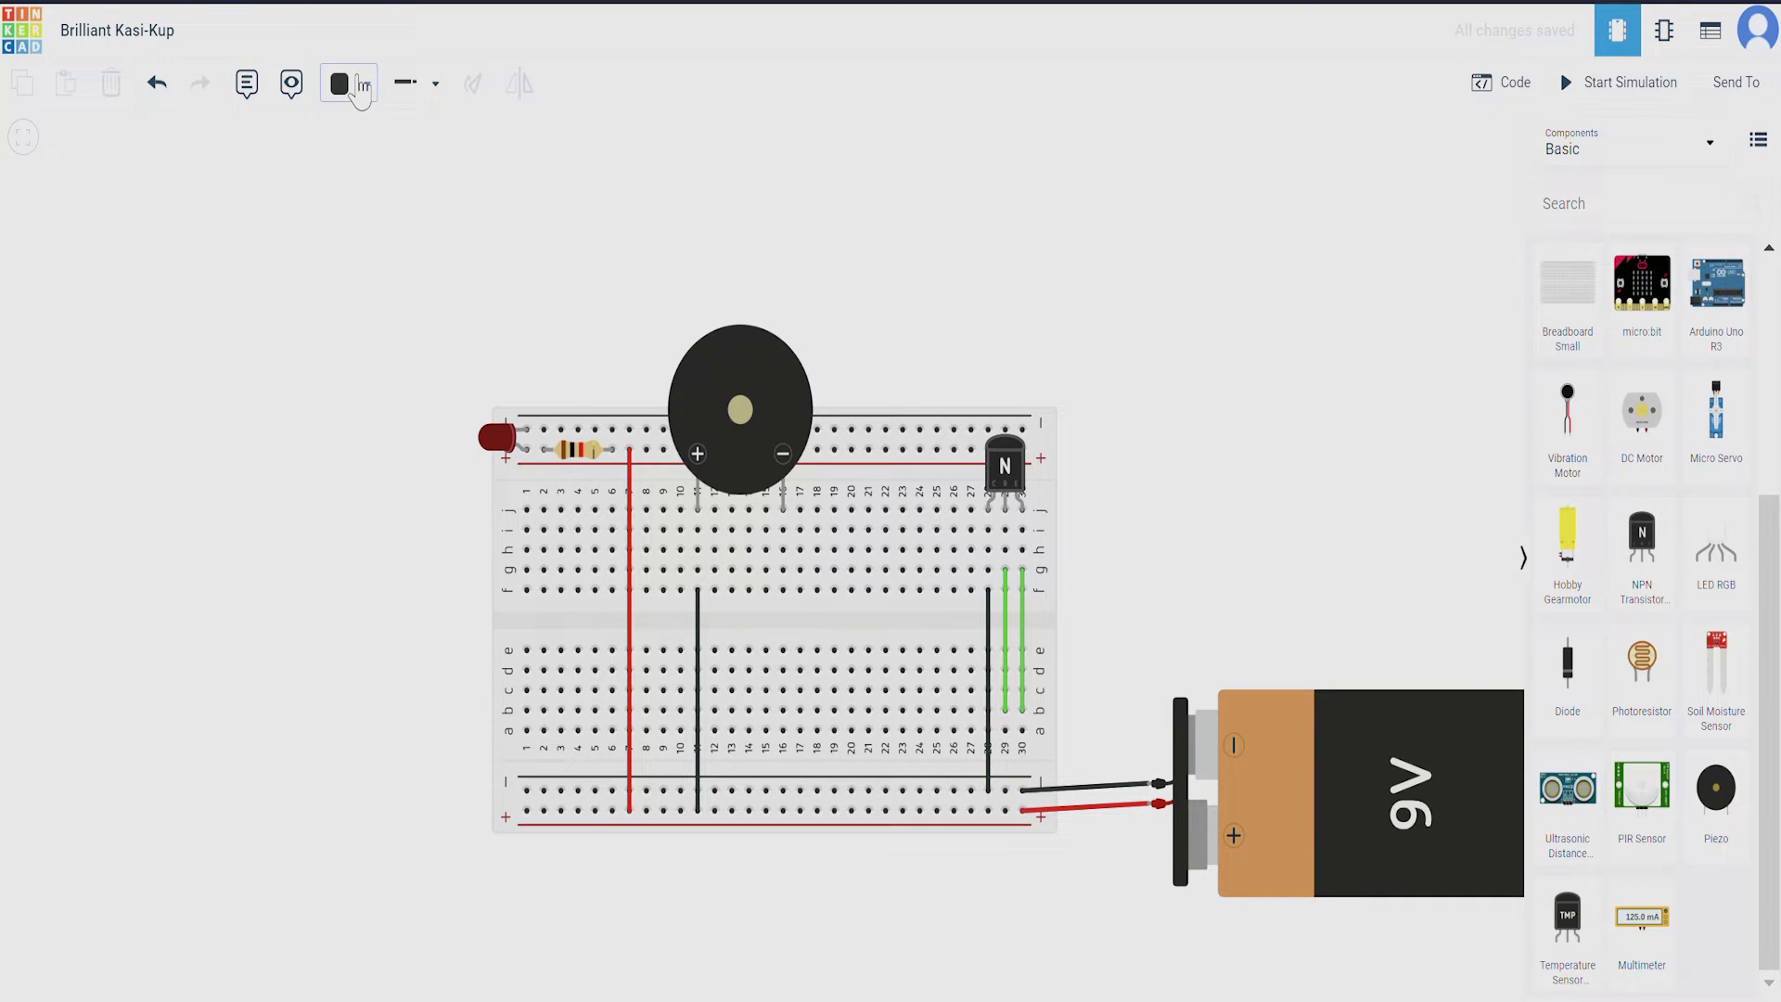
click(361, 93)
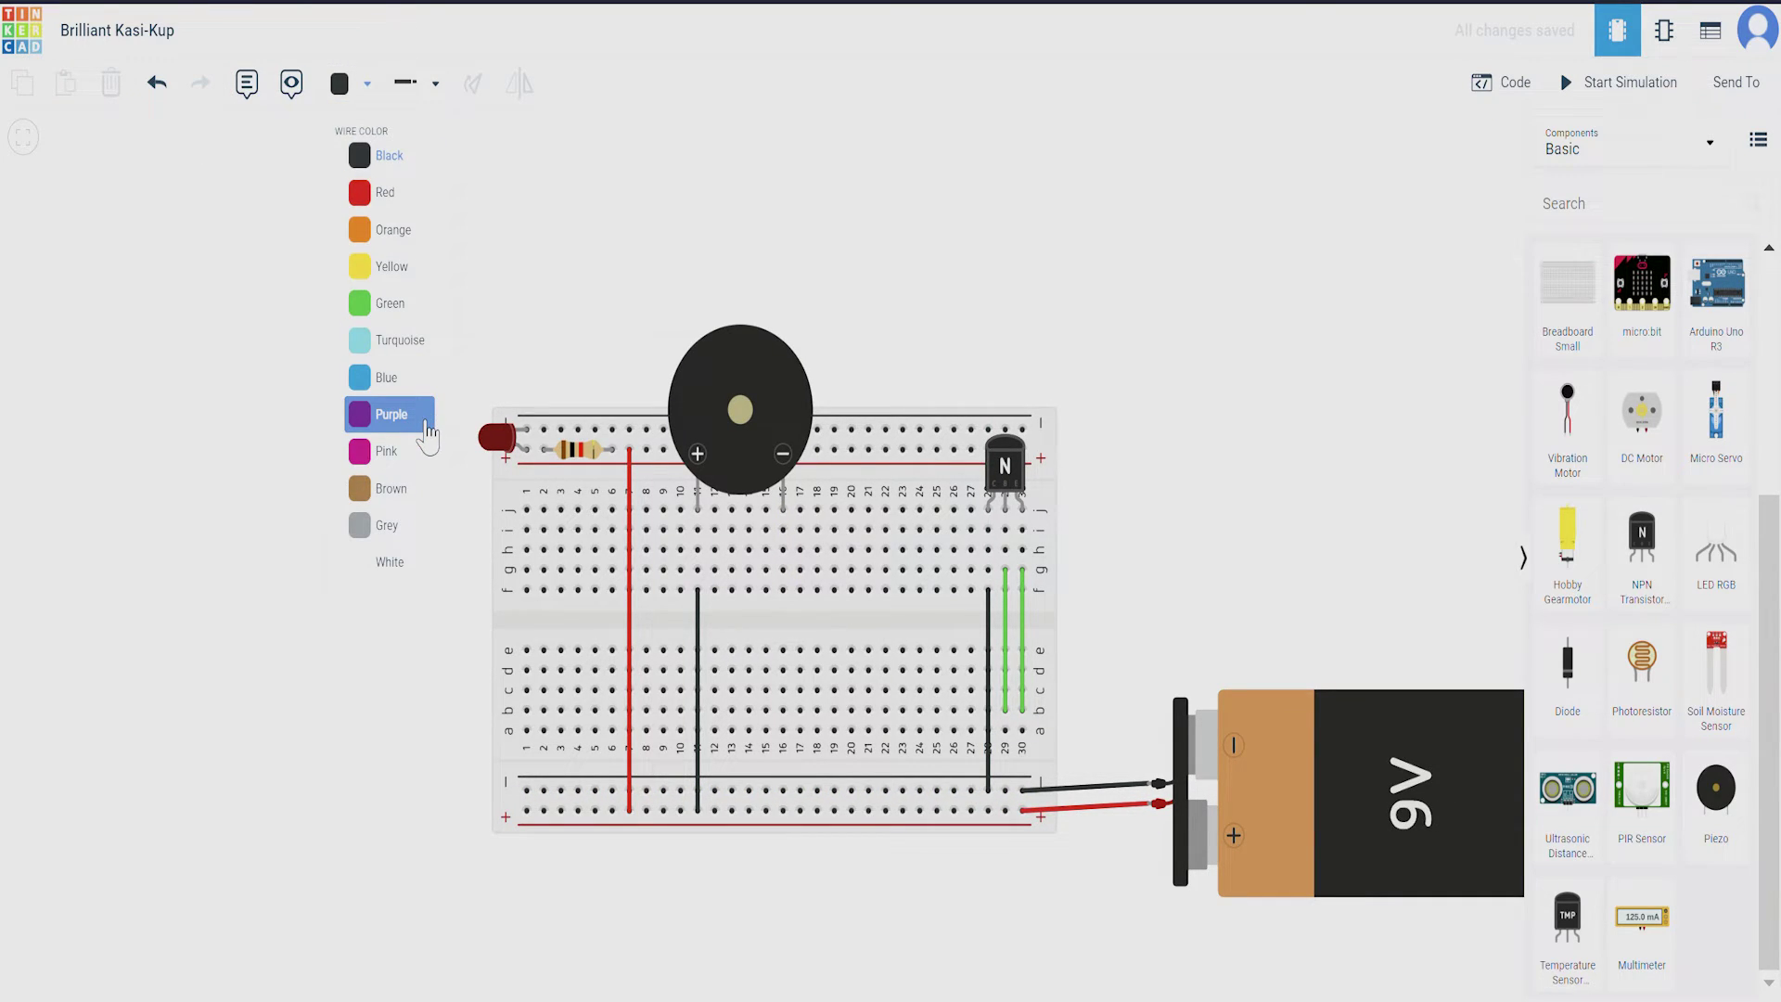
click(423, 379)
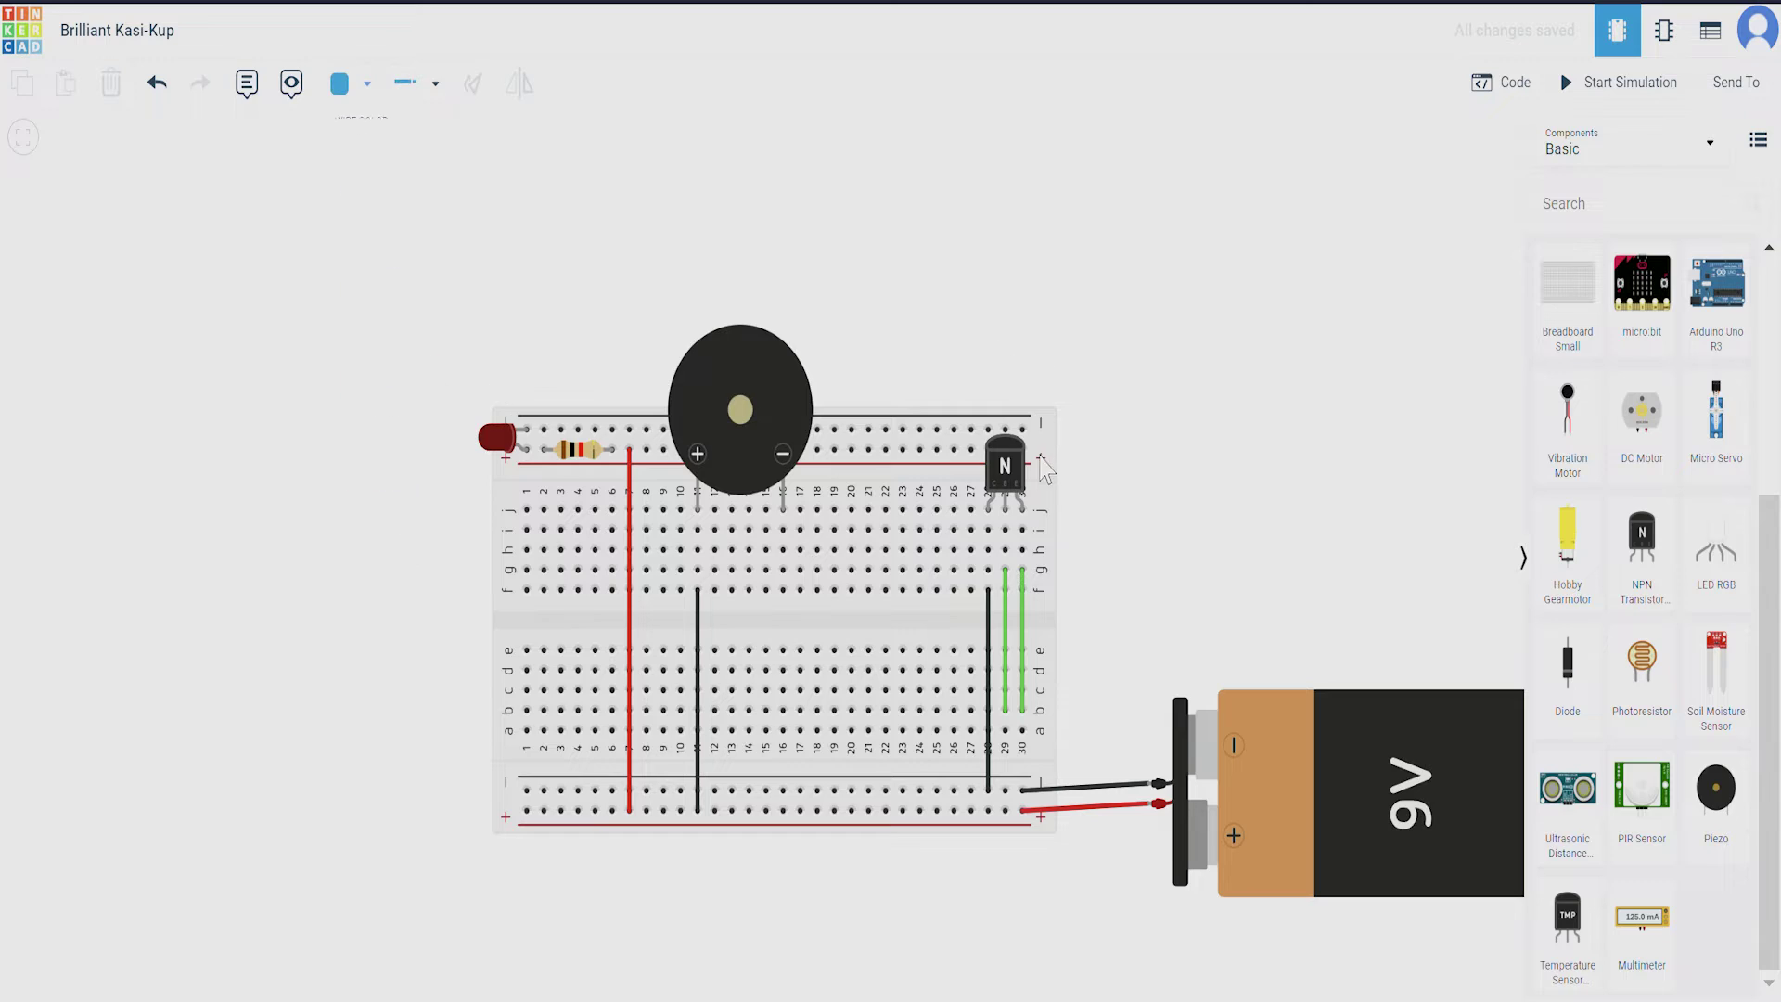
click(1023, 551)
click(886, 591)
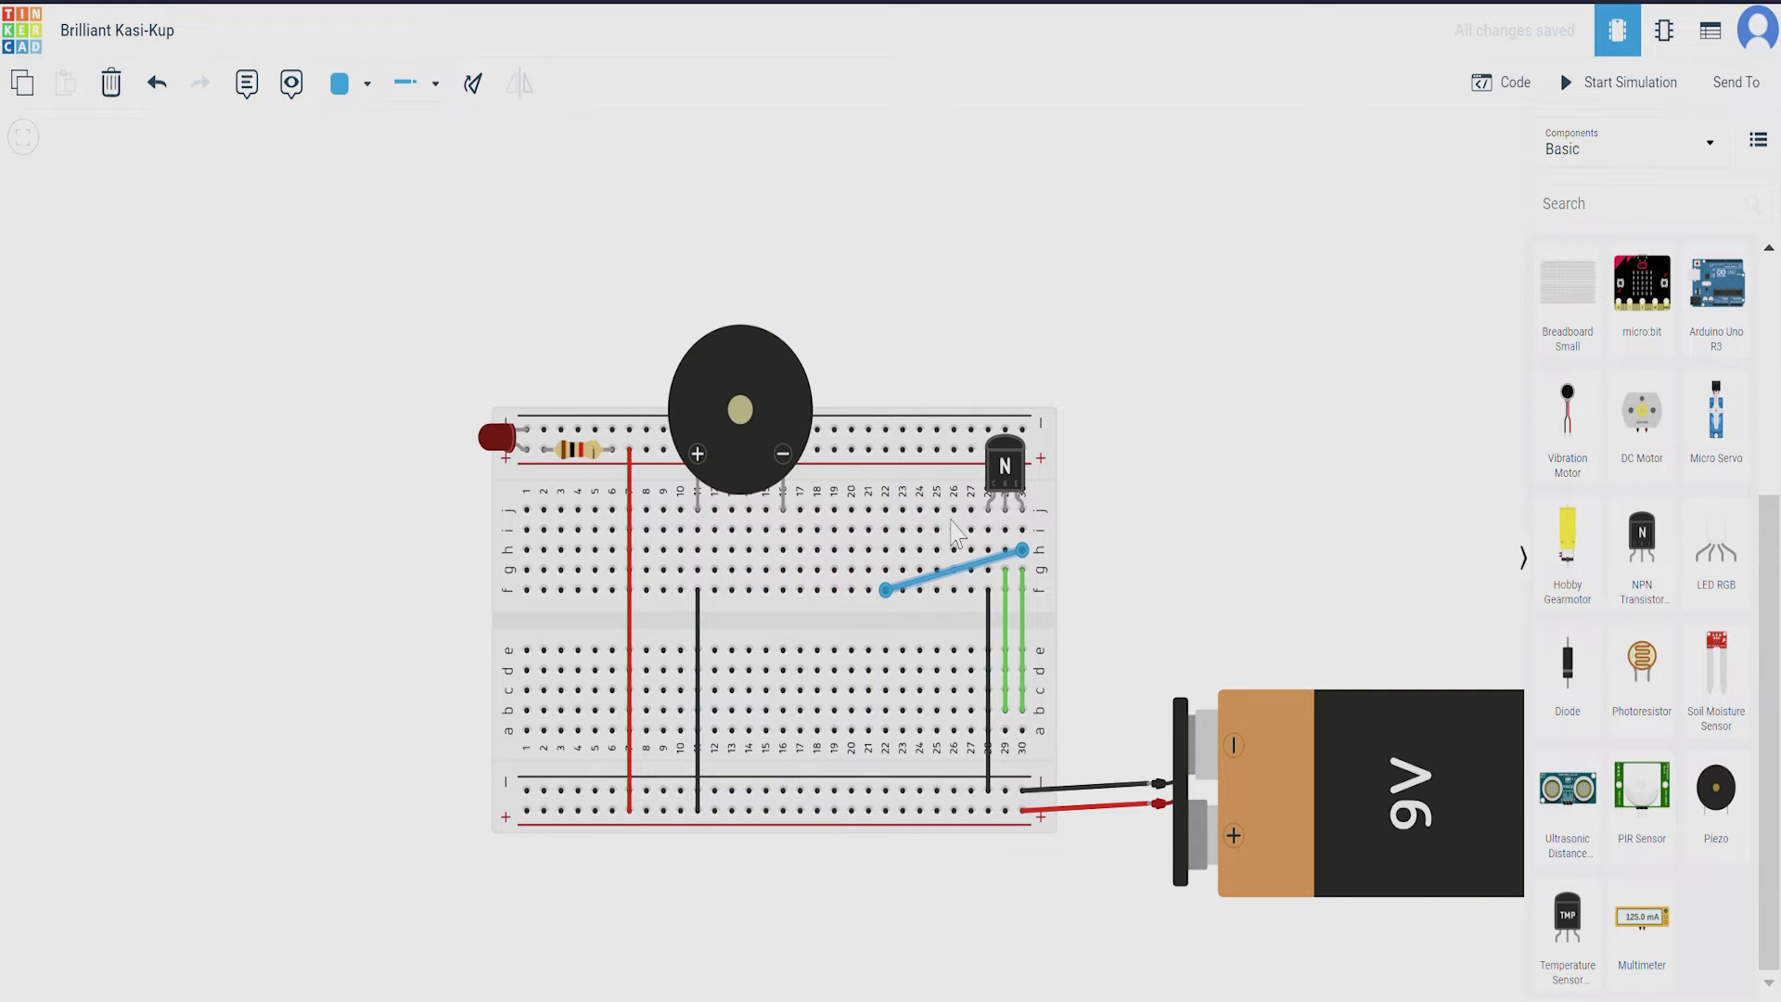
click(942, 349)
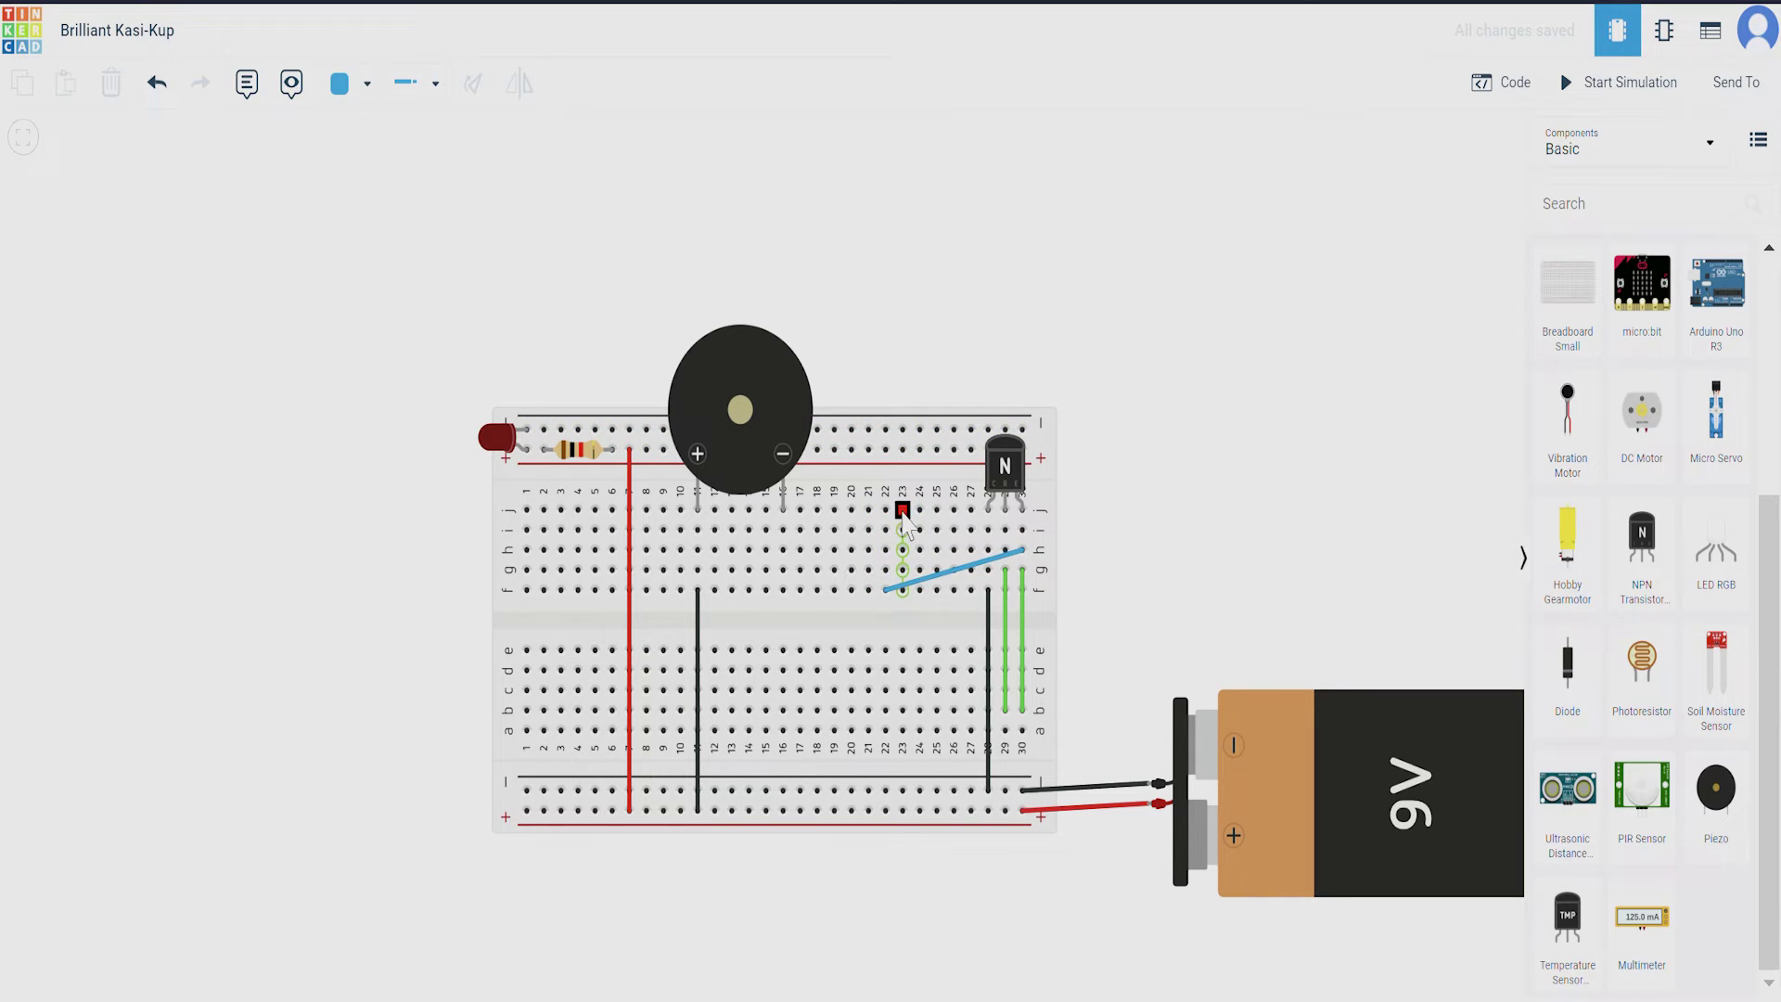
Add black wires from j22 to the top rail and from g22 to h16.
click(360, 85)
click(384, 167)
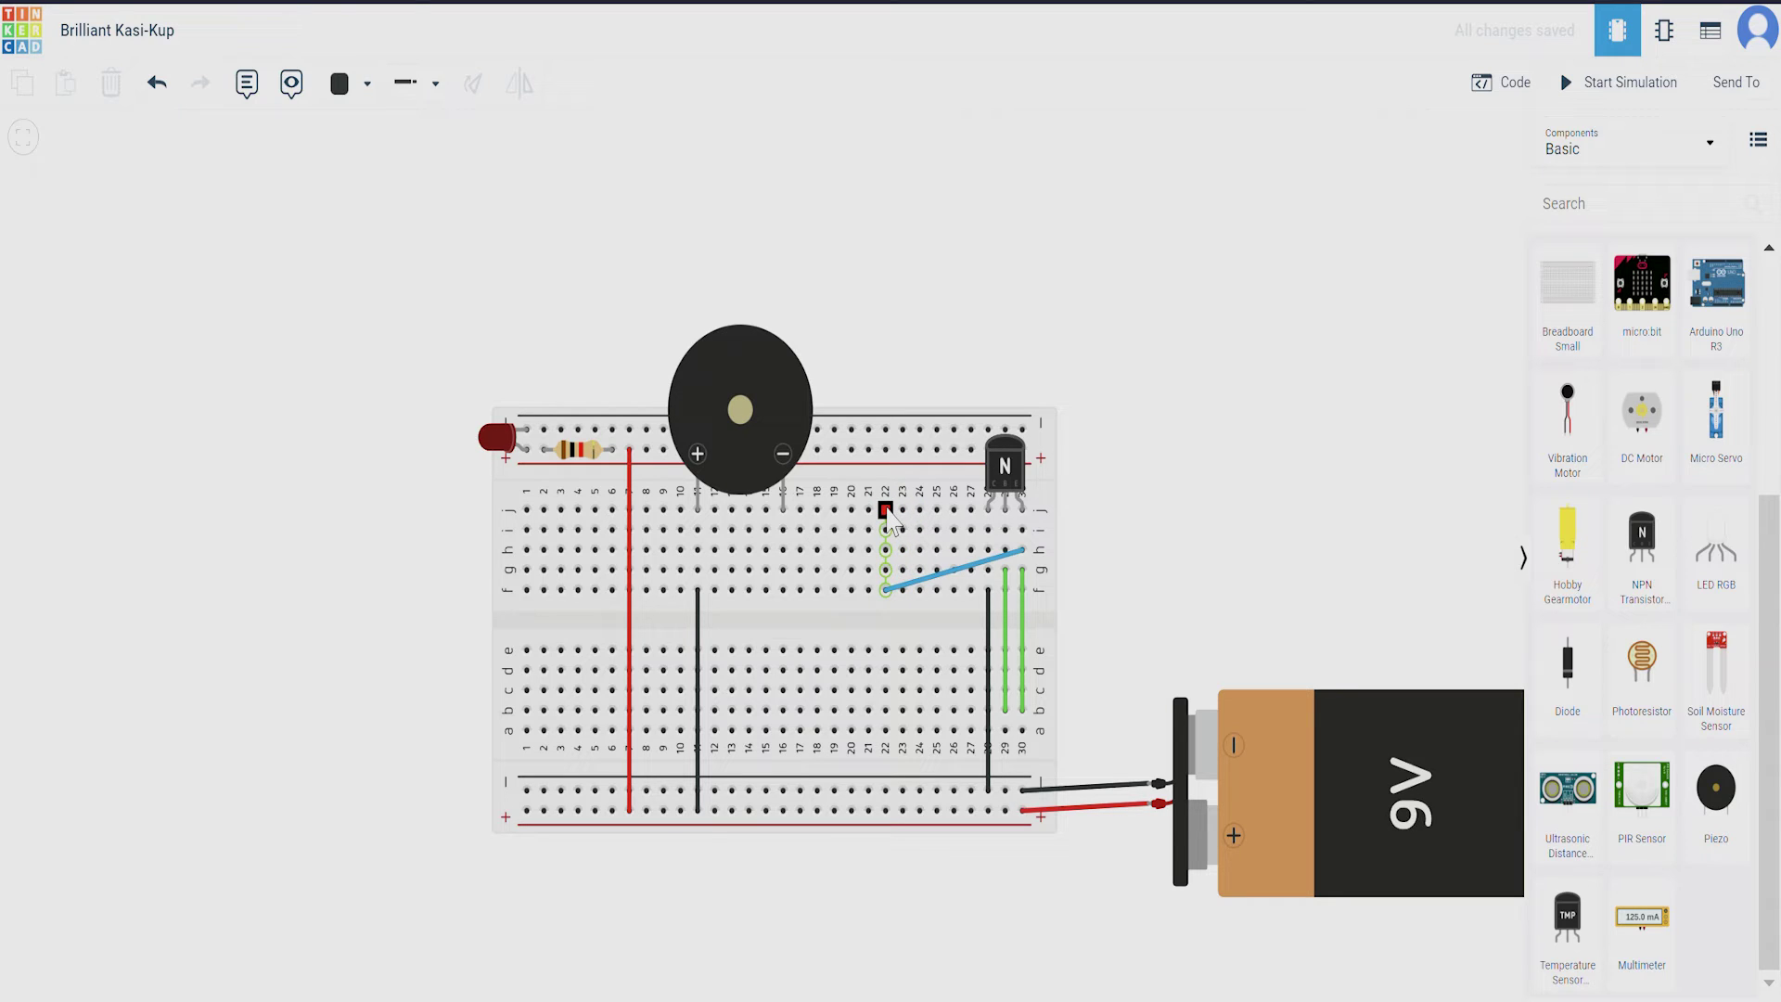
click(886, 509)
click(886, 430)
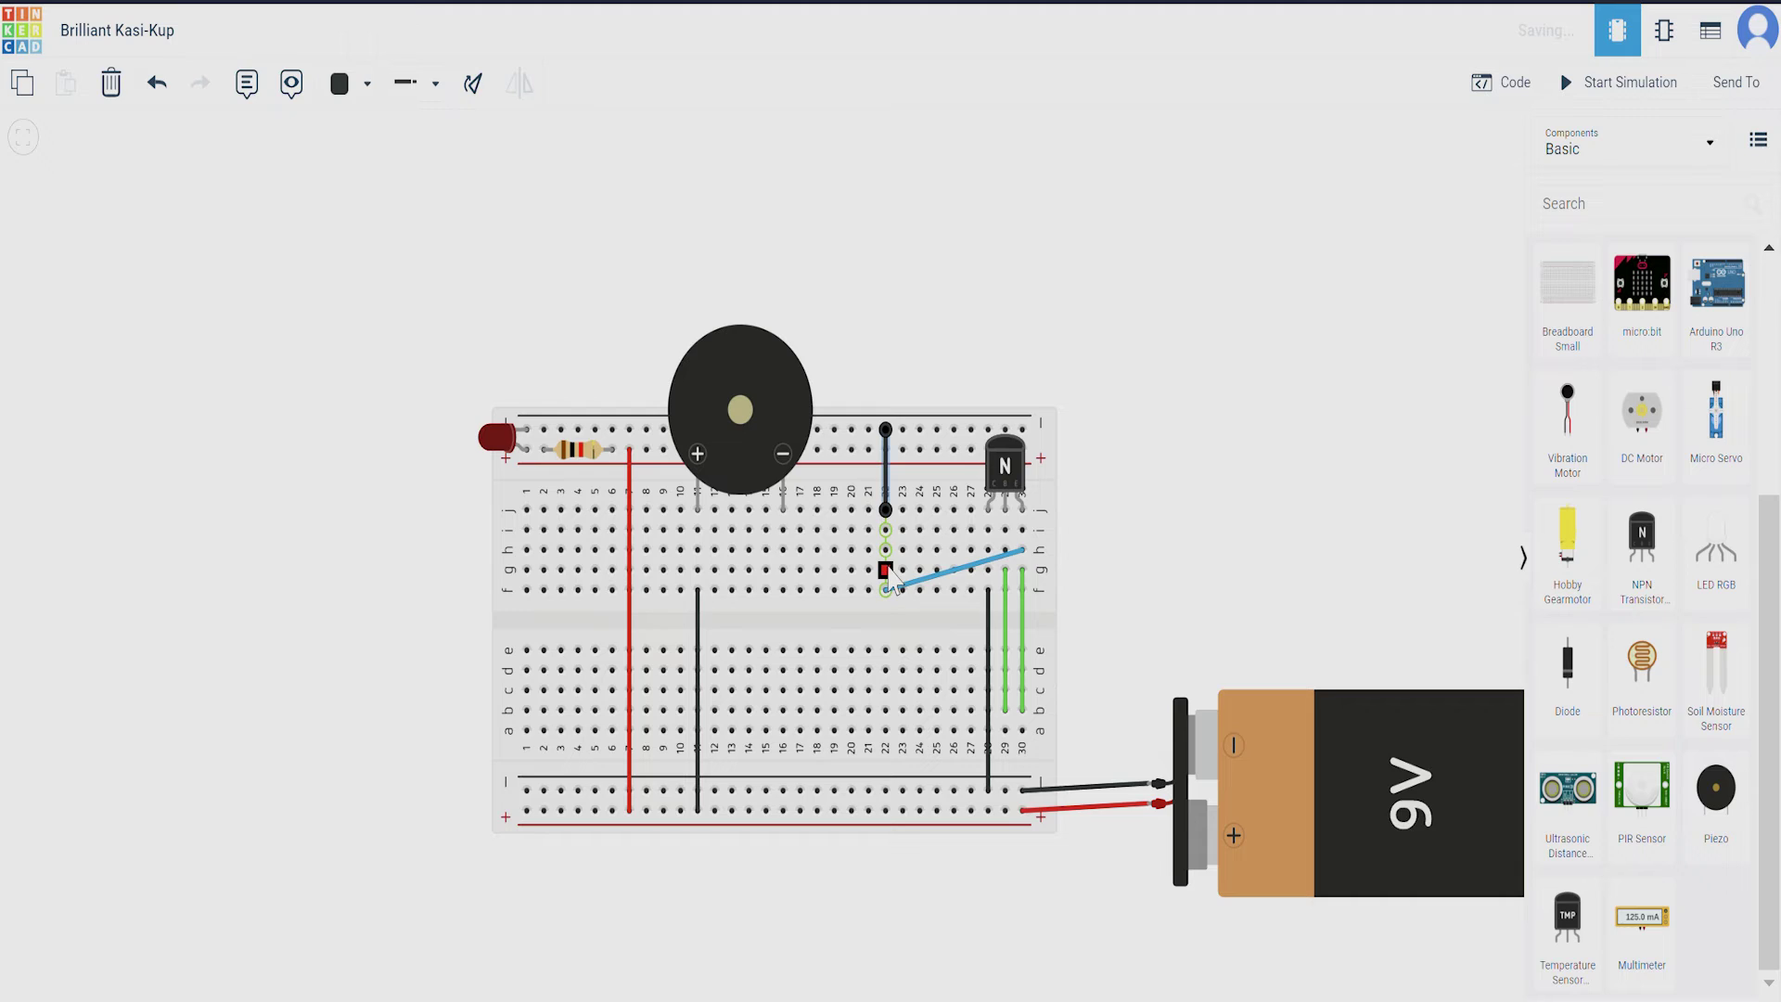
click(888, 572)
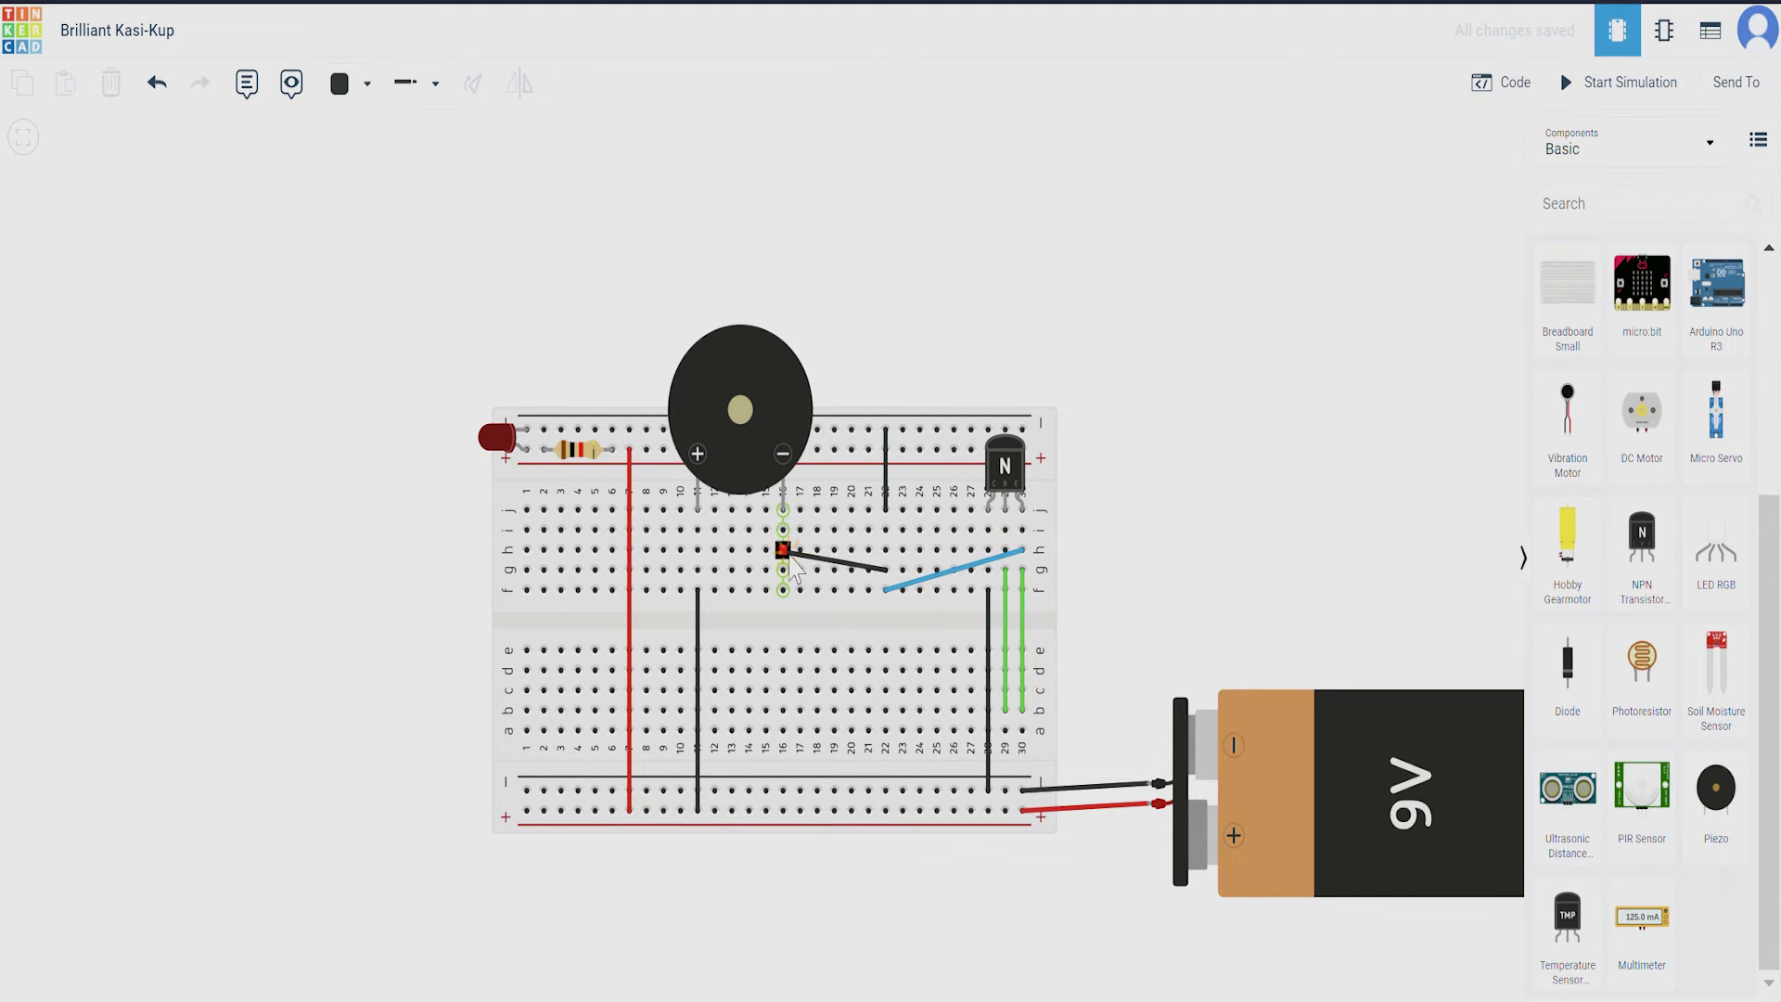
click(784, 550)
click(1140, 401)
Start the doorbell simulation and let it run past 17 seconds.
click(1596, 90)
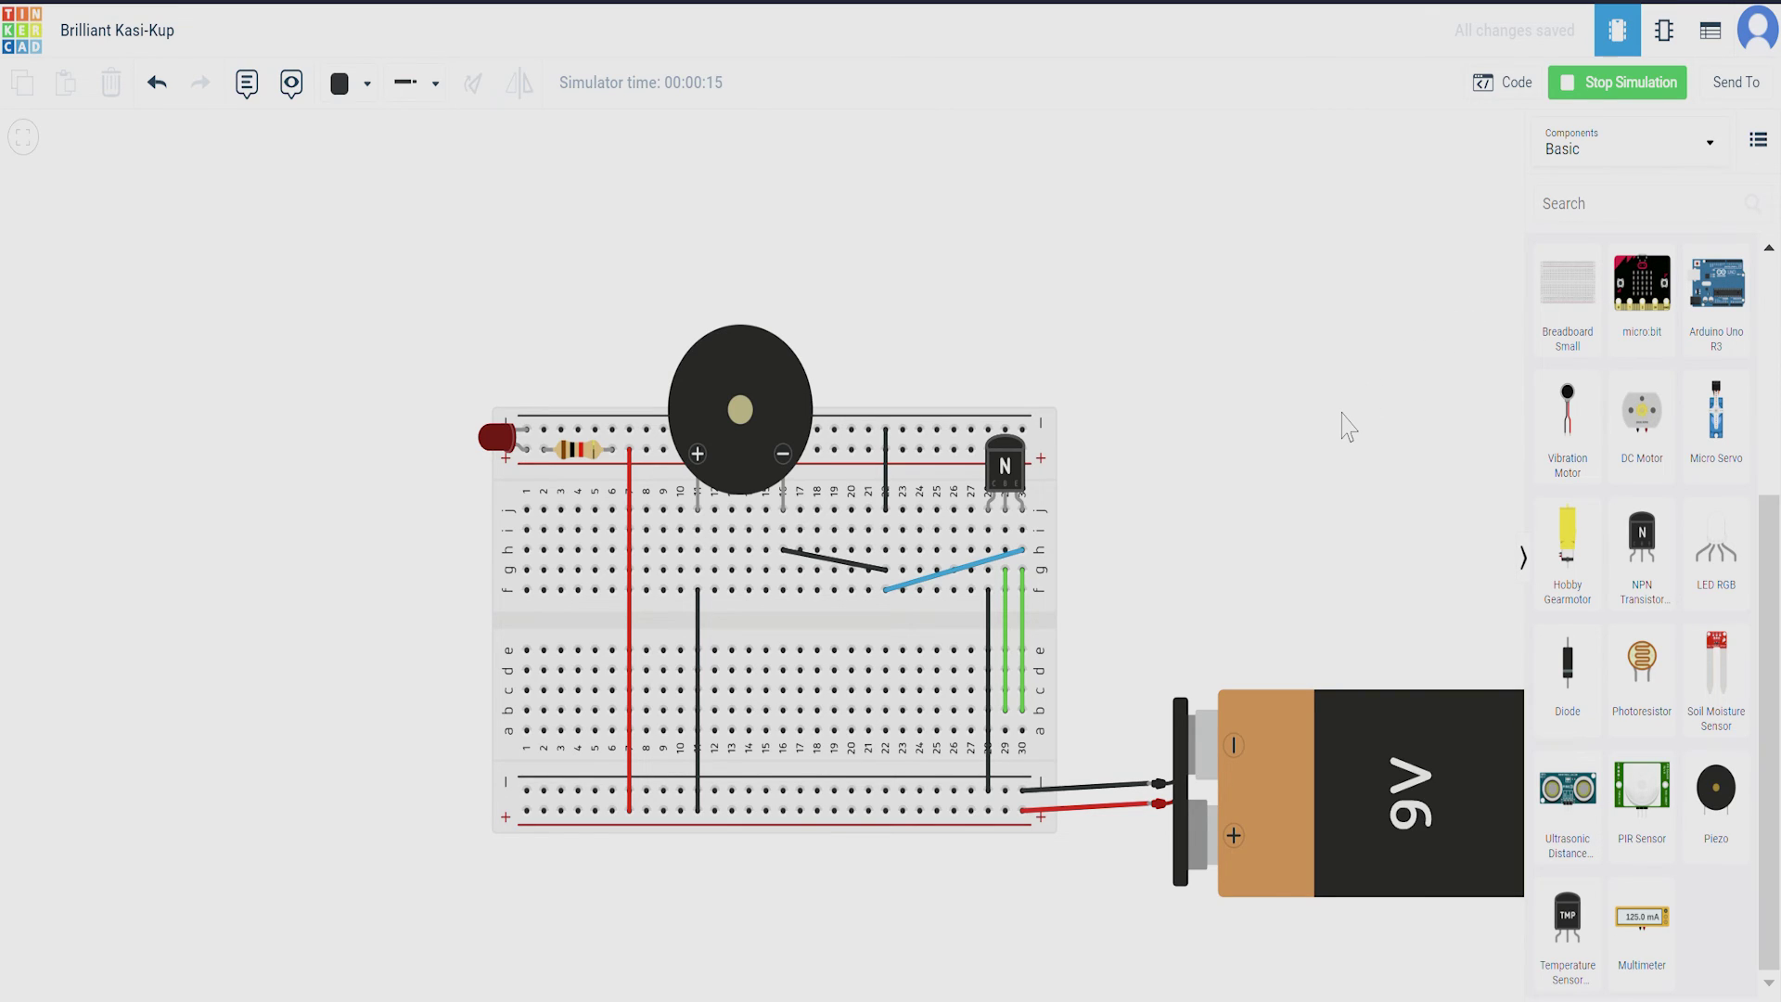
drag(1348, 427, 1250, 415)
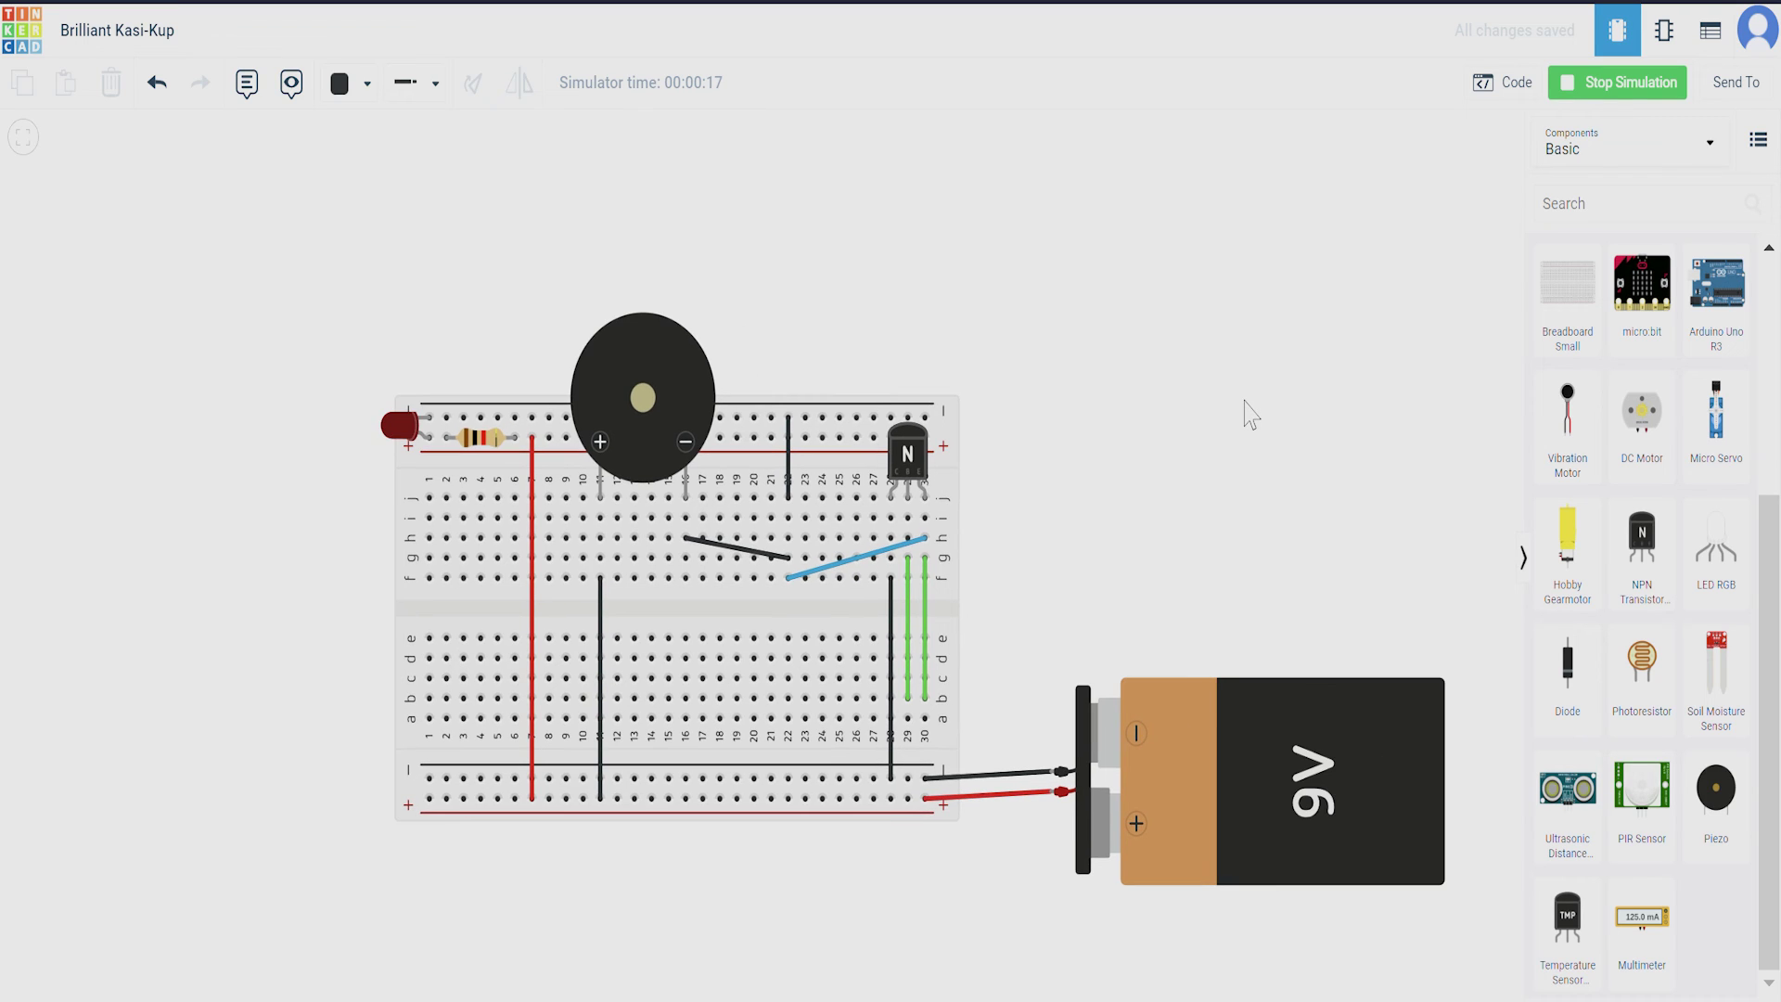